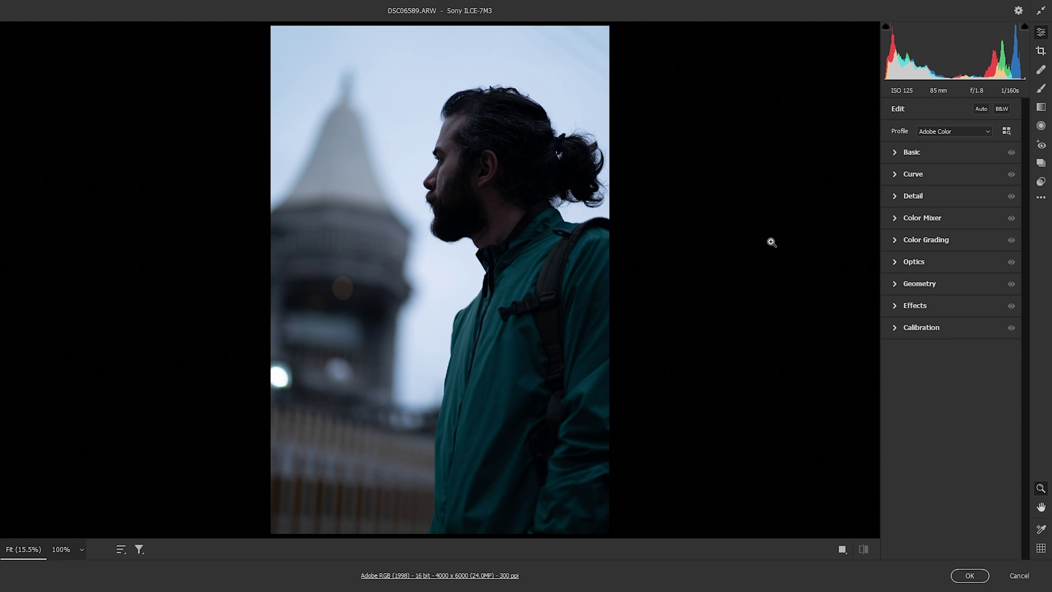
- Enable lens profile corrections and chromatic aberration removal in the Optics settings for the raw photo
{"action": "left_click", "coordinate": [894, 263]}
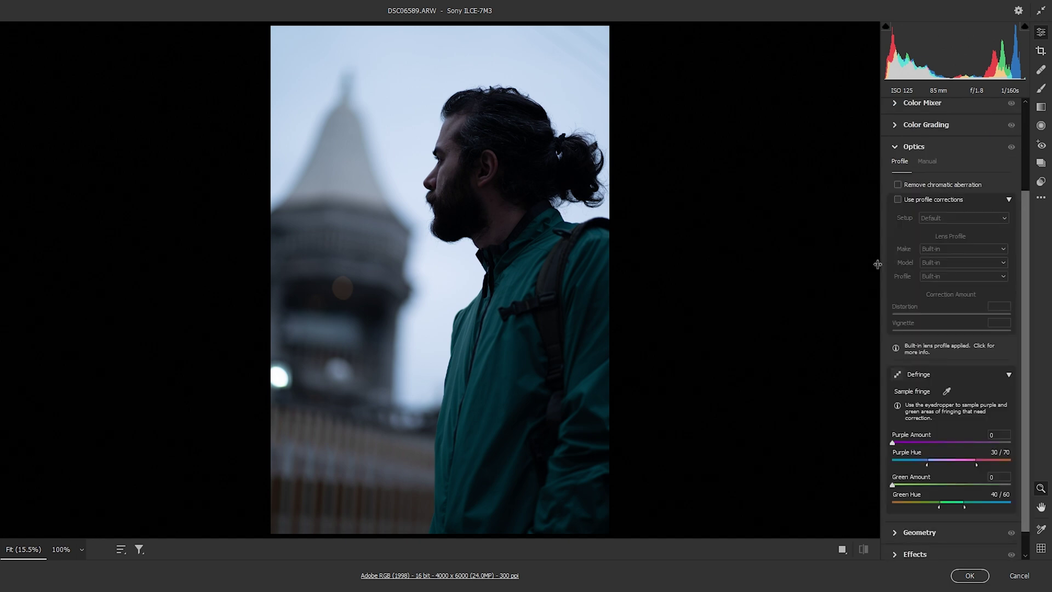
{"action": "left_click", "coordinate": [897, 200]}
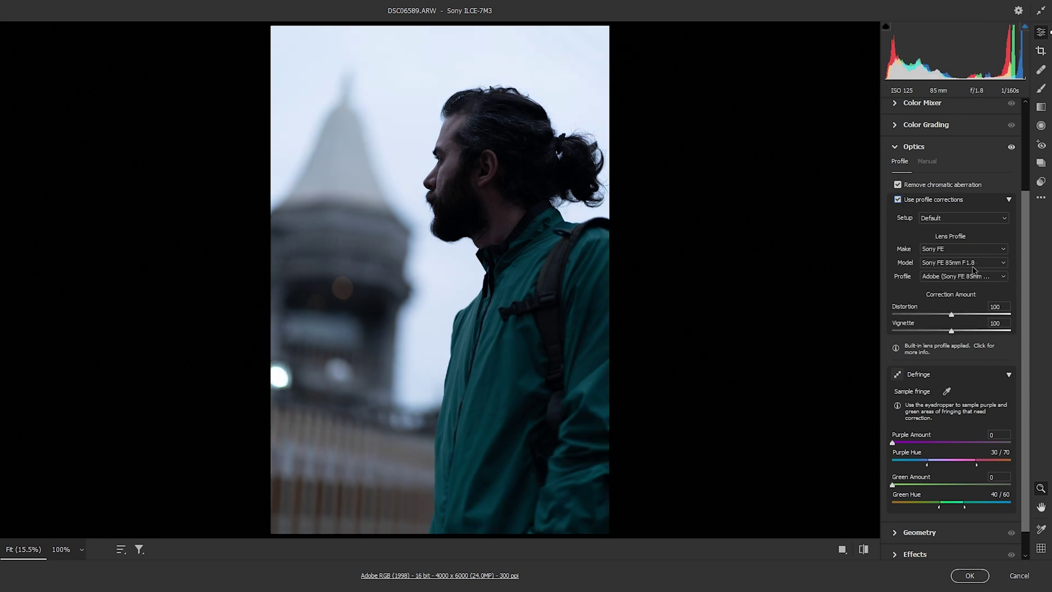
{"action": "left_click", "coordinate": [896, 148]}
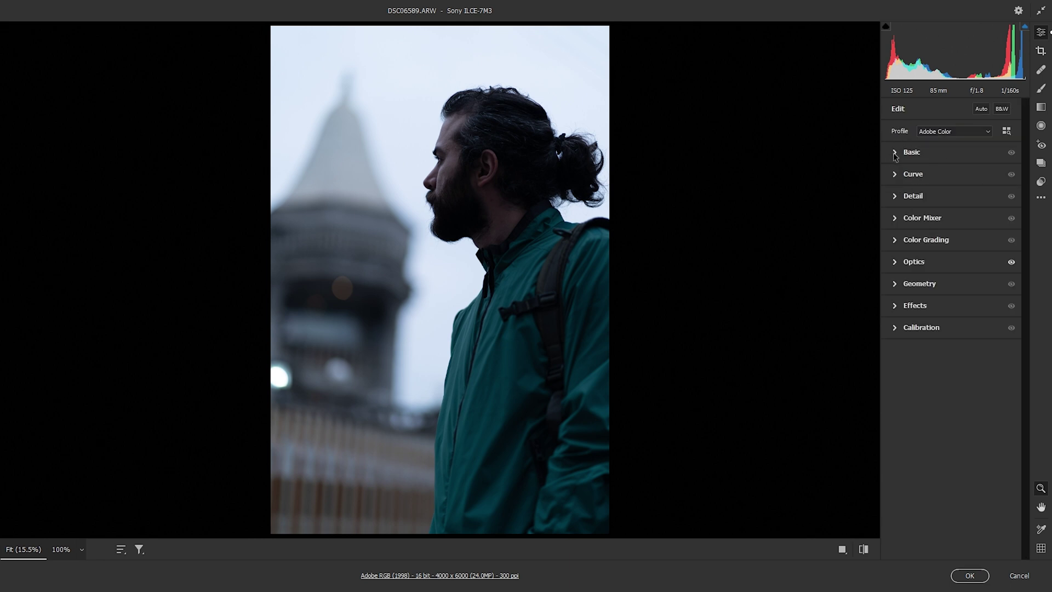
- Apply the Adobe Neutral profile and warm the white balance temperature to 5850
{"action": "left_click", "coordinate": [894, 155]}
{"action": "left_click", "coordinate": [950, 134]}
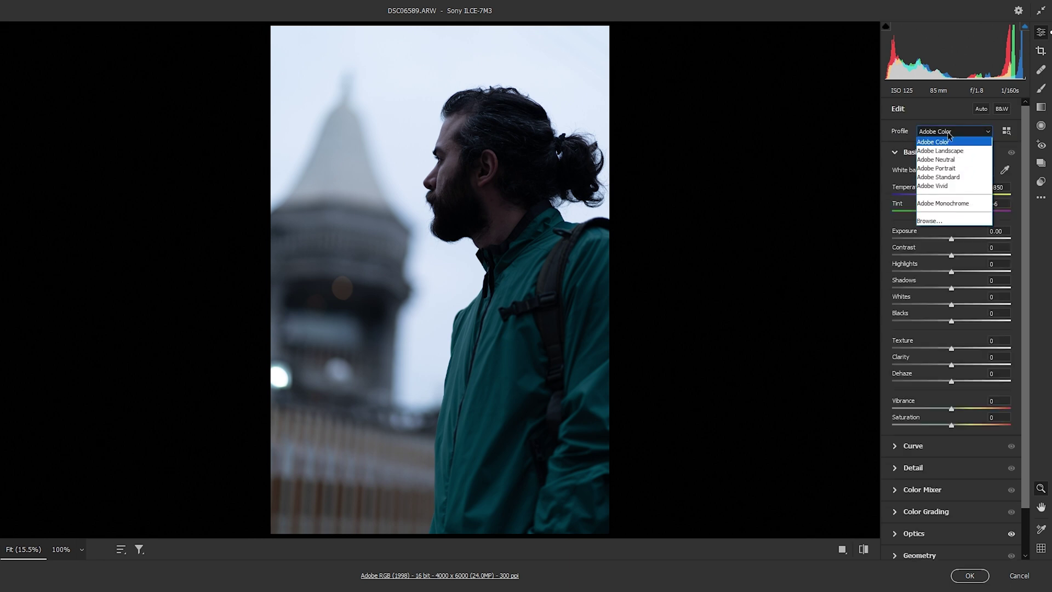
{"action": "left_click", "coordinate": [942, 160]}
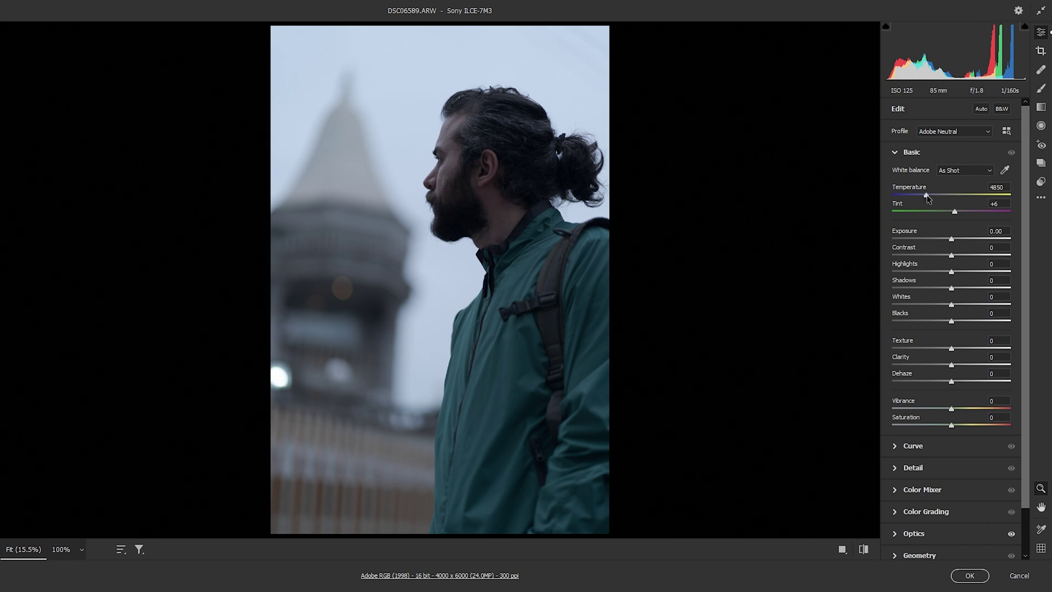
{"action": "left_click_drag", "start_coordinate": [926, 195], "coordinate": [939, 200]}
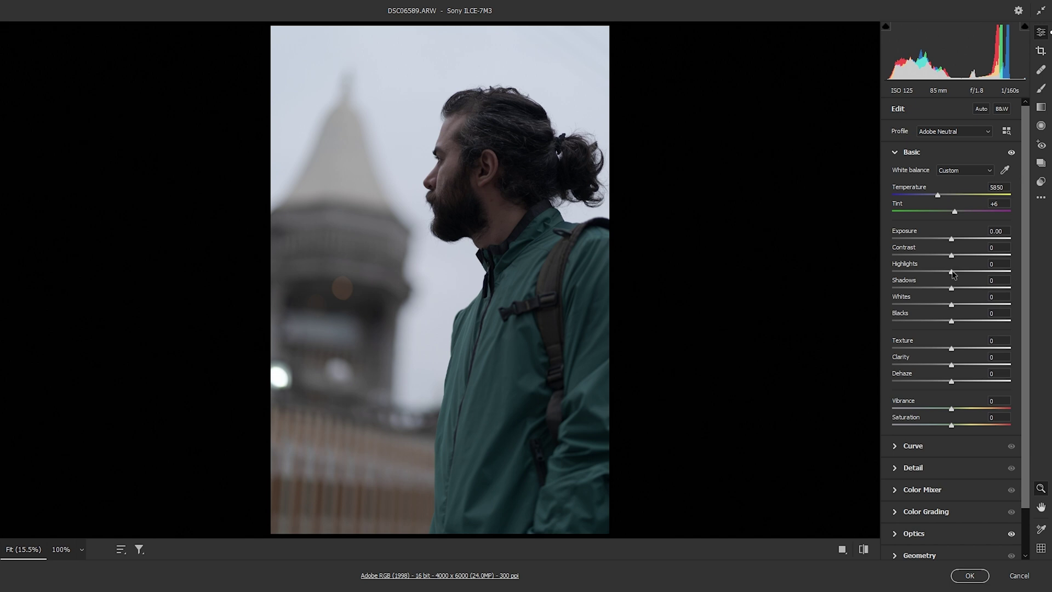
- Set Highlights to -72, Shadows to +45 and Saturation to +27 in the Basic adjustments
{"action": "left_click_drag", "start_coordinate": [954, 274], "coordinate": [908, 271]}
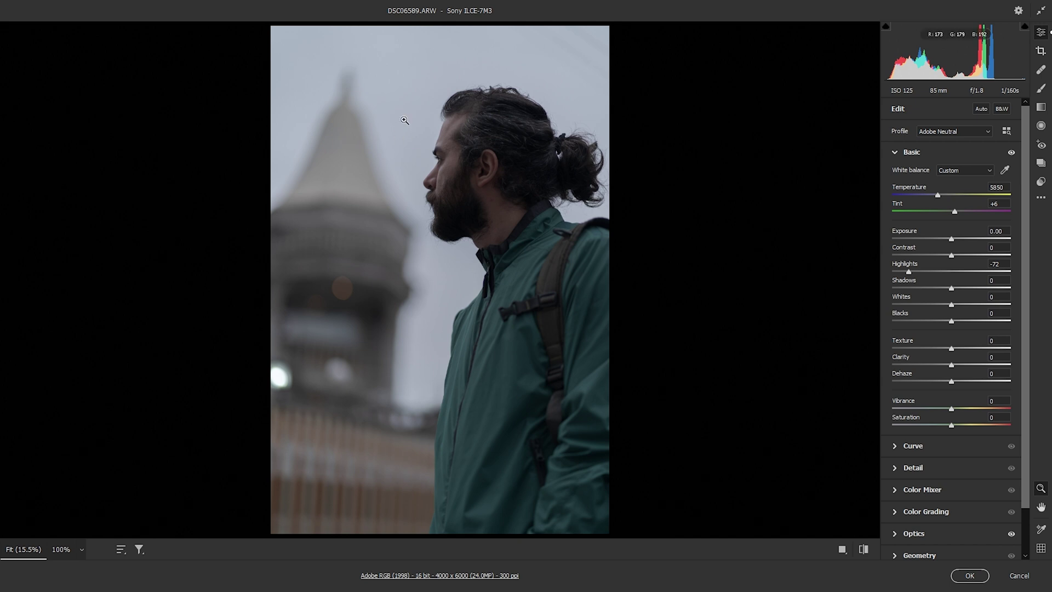
{"action": "left_click_drag", "start_coordinate": [952, 290], "coordinate": [974, 293]}
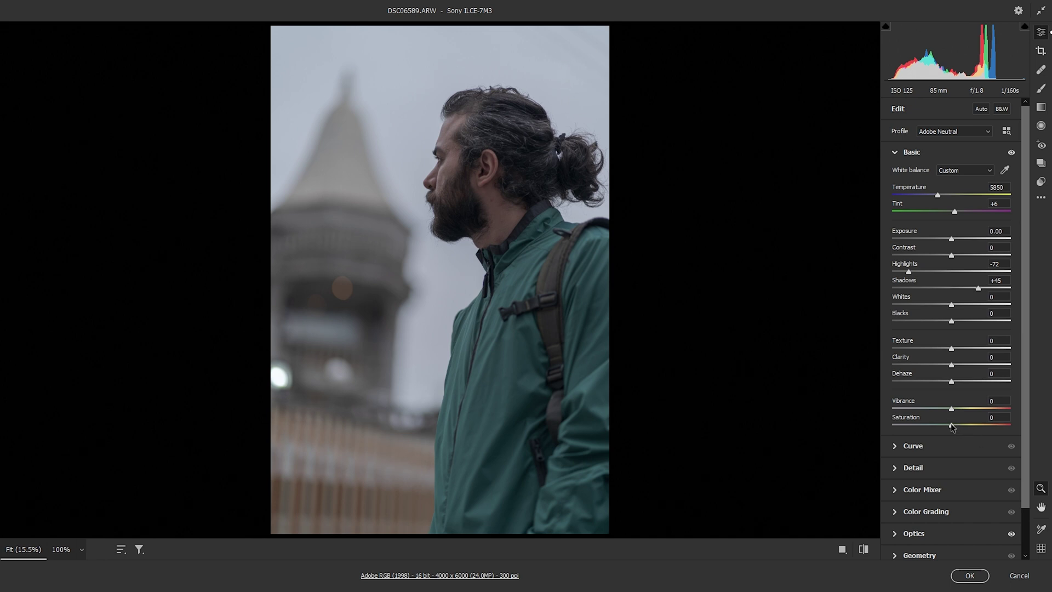
{"action": "left_click_drag", "start_coordinate": [952, 429], "coordinate": [967, 429]}
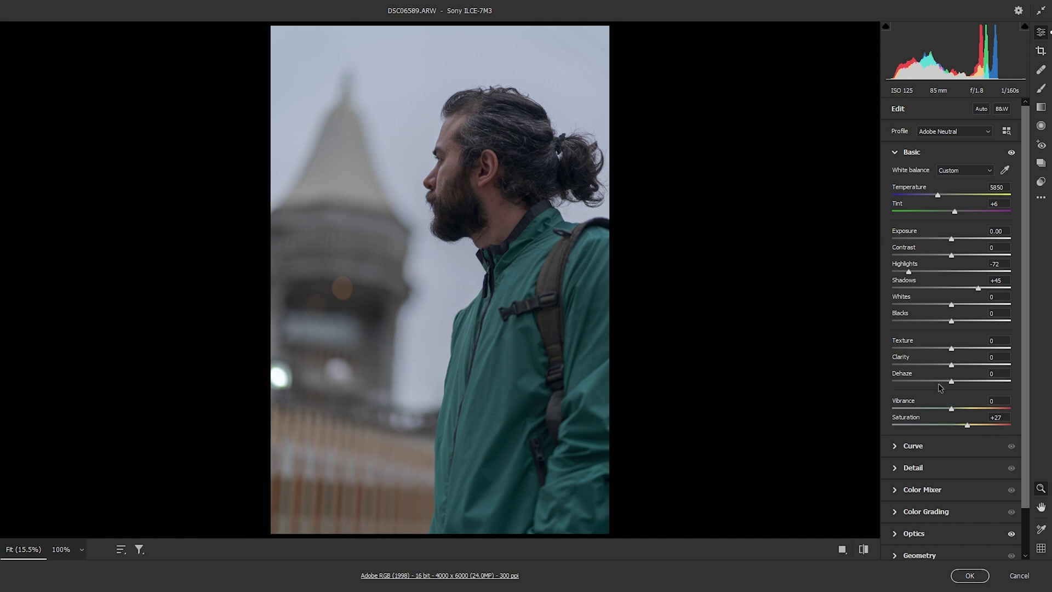
{"action": "scroll", "coordinate": [978, 446], "scroll_direction": "down", "scroll_amount": 1}
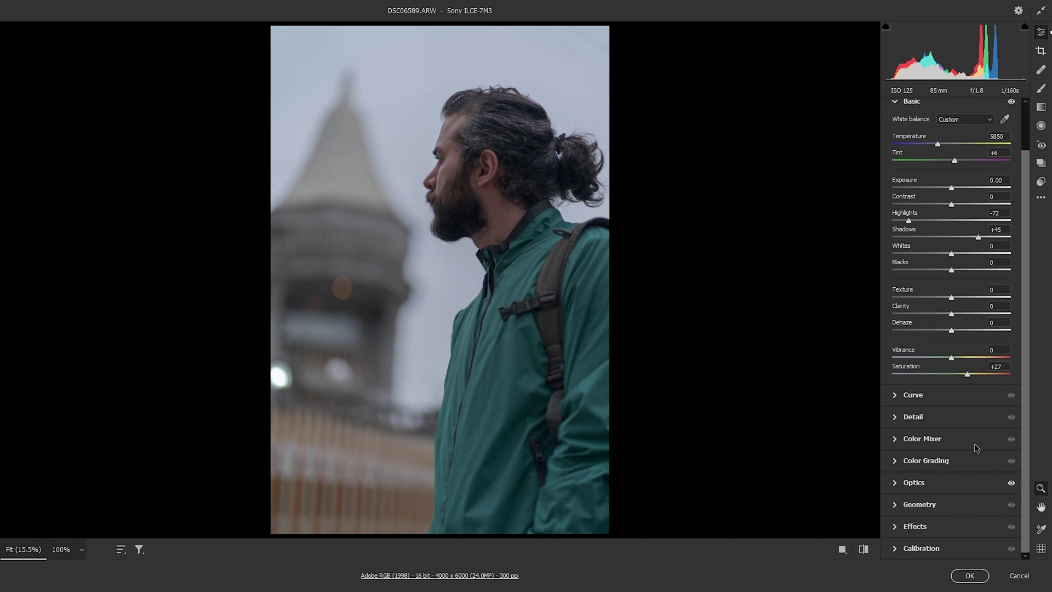
{"action": "scroll", "coordinate": [975, 448], "scroll_direction": "up", "scroll_amount": 1}
{"action": "scroll", "coordinate": [981, 471], "scroll_direction": "down", "scroll_amount": 1}
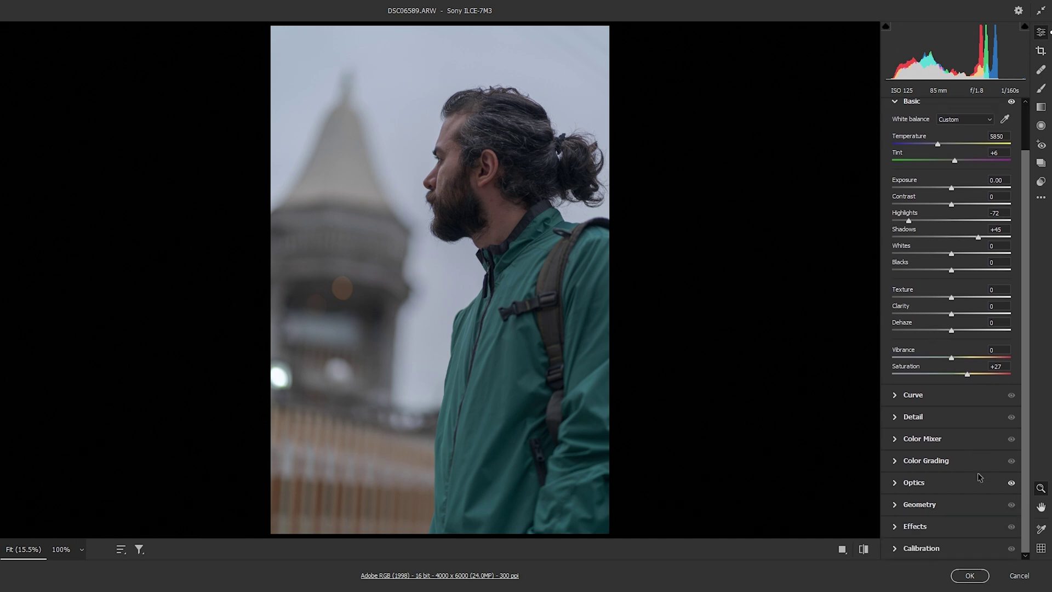
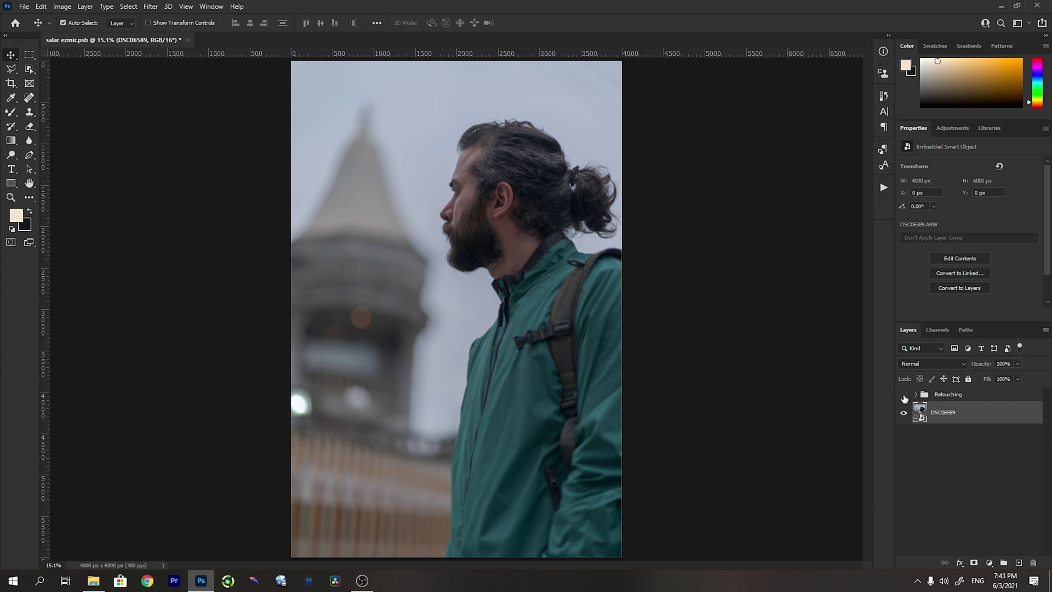
- Turn on the visibility of the Retouching group above the raw photo layer
{"action": "left_click", "coordinate": [905, 399]}
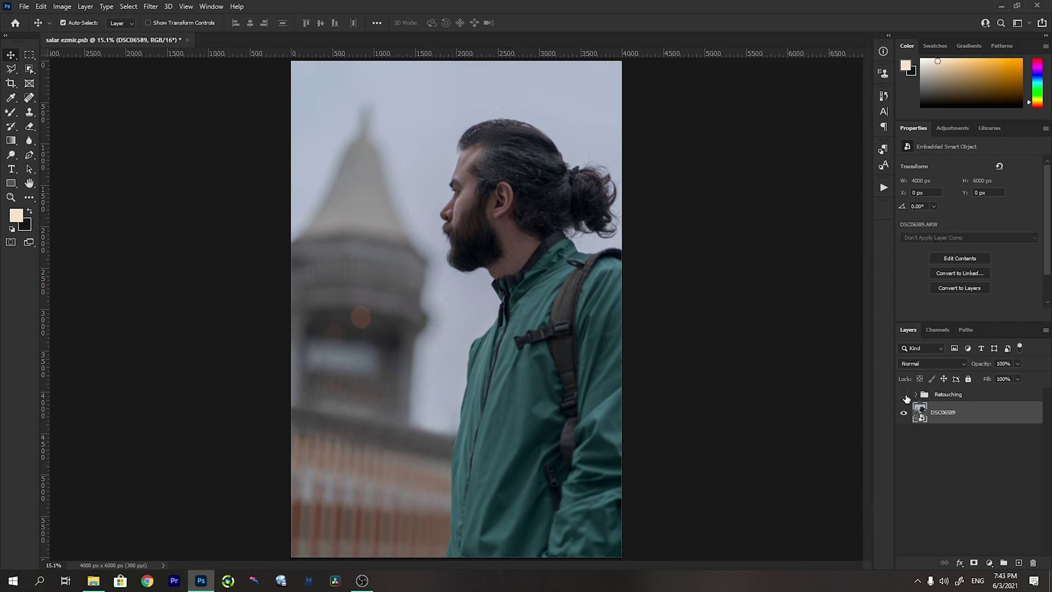
{"action": "left_click", "coordinate": [905, 396]}
{"action": "left_click", "coordinate": [904, 396]}
- Examine the face and hair up close, comparing the portrait with and without the Retouching group
{"action": "scroll", "coordinate": [489, 153], "scroll_direction": "up", "scroll_amount": 5}
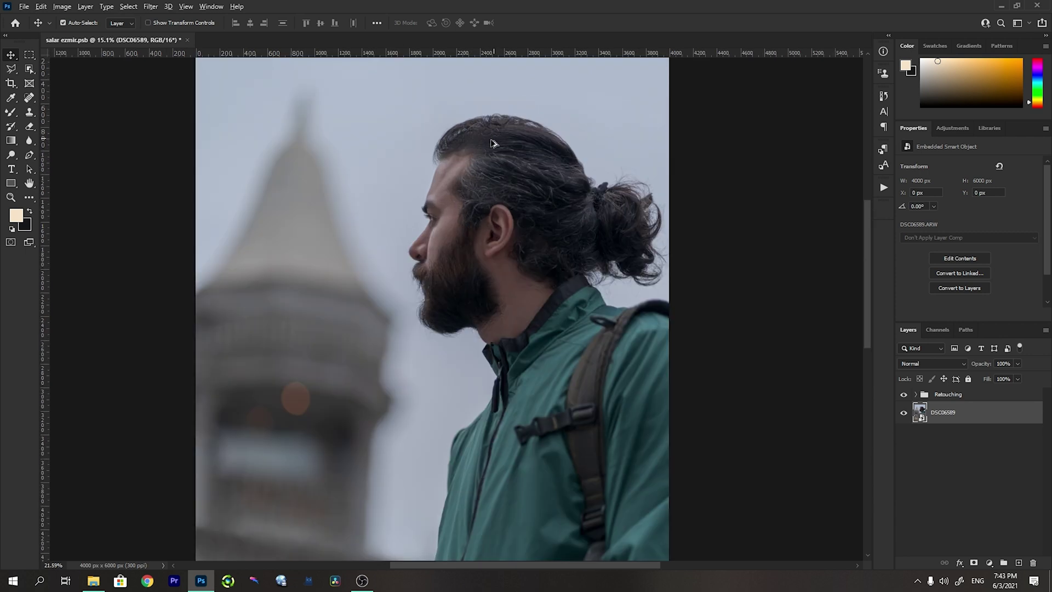
{"action": "scroll", "coordinate": [475, 277], "scroll_direction": "down", "scroll_amount": 2}
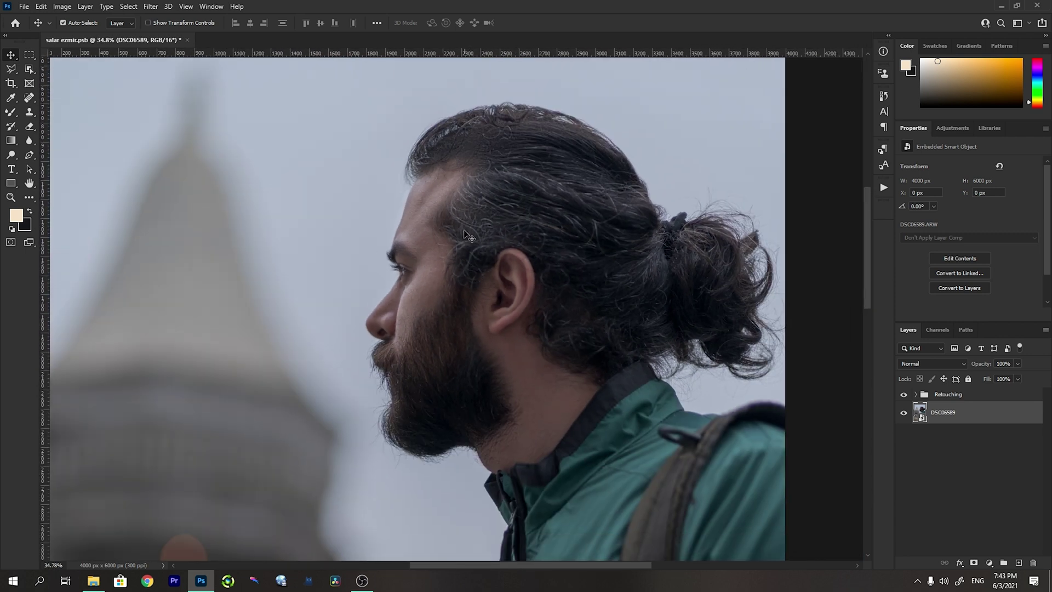
{"action": "scroll", "coordinate": [473, 268], "scroll_direction": "up", "scroll_amount": 2}
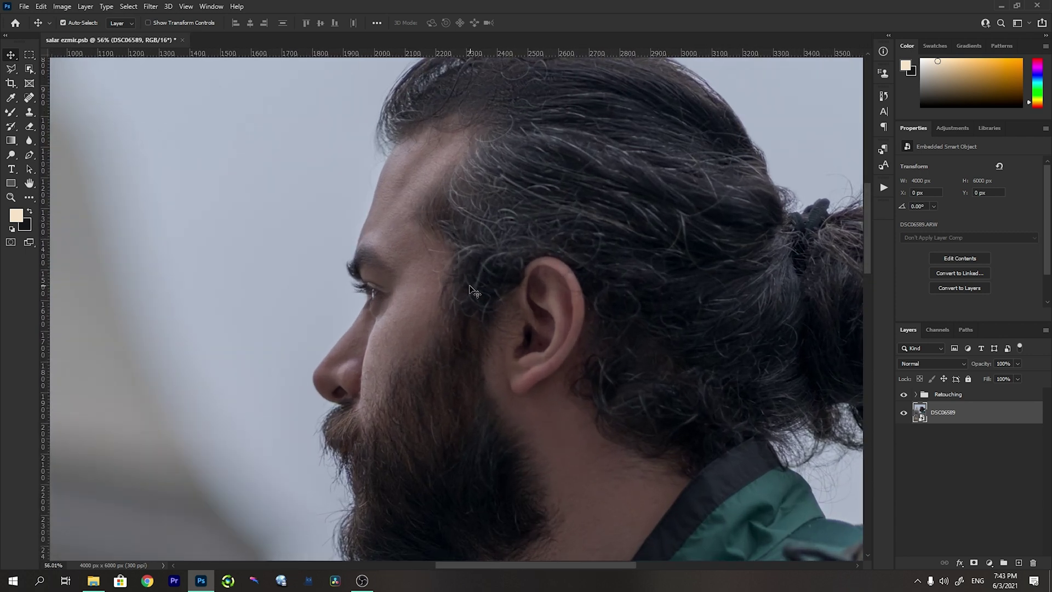
{"action": "scroll", "coordinate": [474, 291], "scroll_direction": "down", "scroll_amount": 2}
{"action": "left_click", "coordinate": [904, 395]}
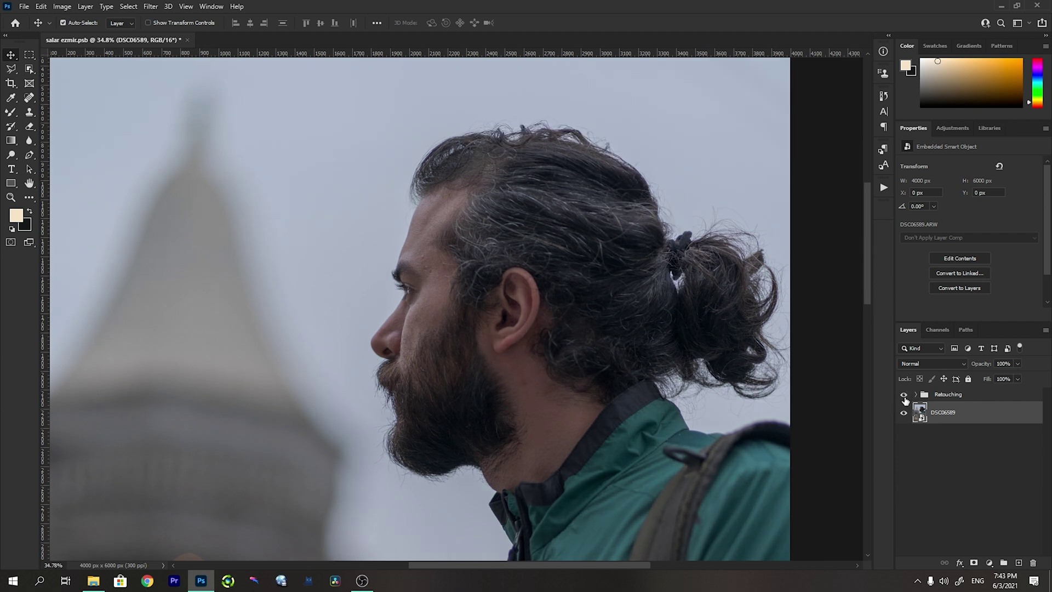
{"action": "left_click", "coordinate": [904, 395]}
{"action": "scroll", "coordinate": [453, 301], "scroll_direction": "up", "scroll_amount": 3}
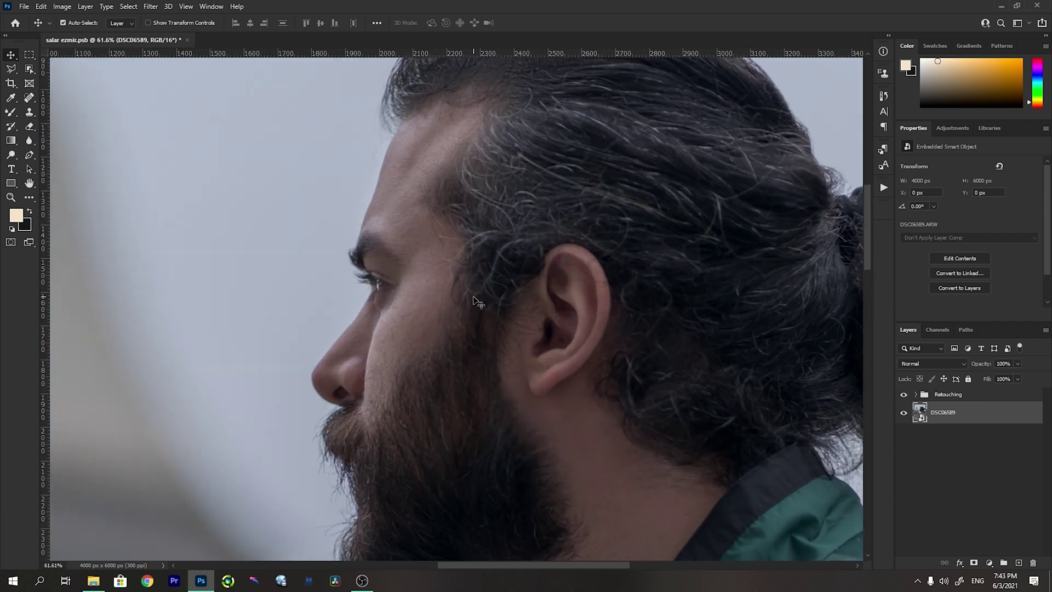
{"action": "scroll", "coordinate": [475, 301], "scroll_direction": "down", "scroll_amount": 6}
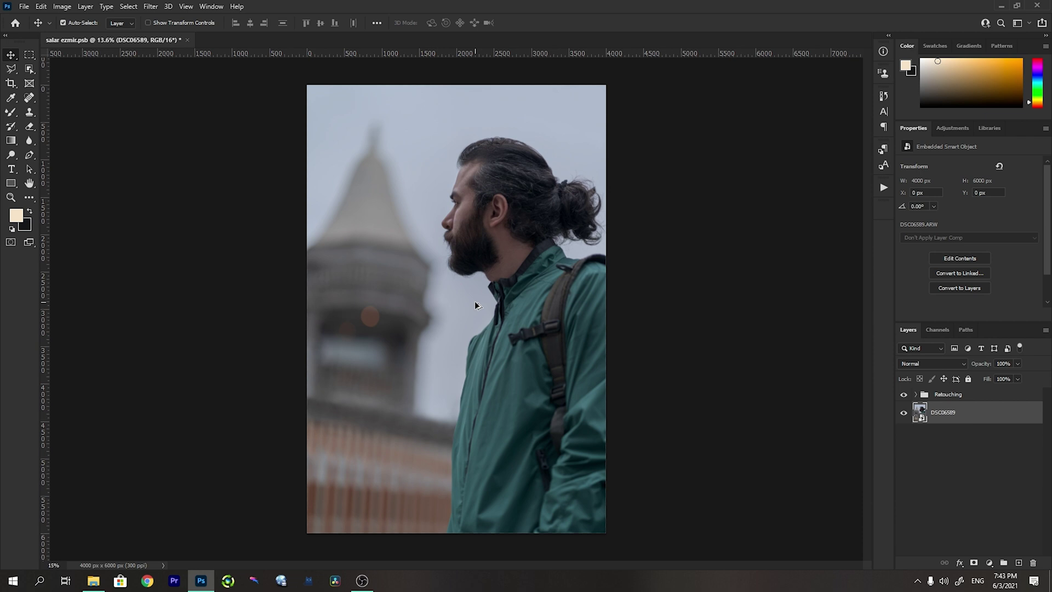
{"action": "scroll", "coordinate": [475, 305], "scroll_direction": "up", "scroll_amount": 1}
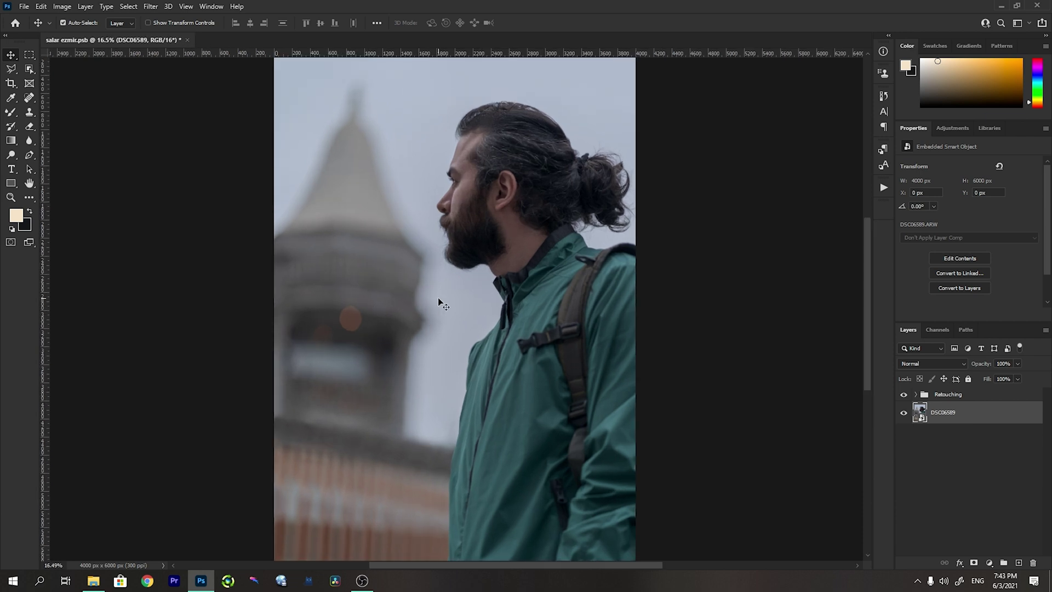
{"action": "scroll", "coordinate": [439, 300], "scroll_direction": "down", "scroll_amount": 1}
- Expand the Retouching group and compare the photo with and without the group and its Dodge / Burn subgroup
{"action": "left_click", "coordinate": [916, 395]}
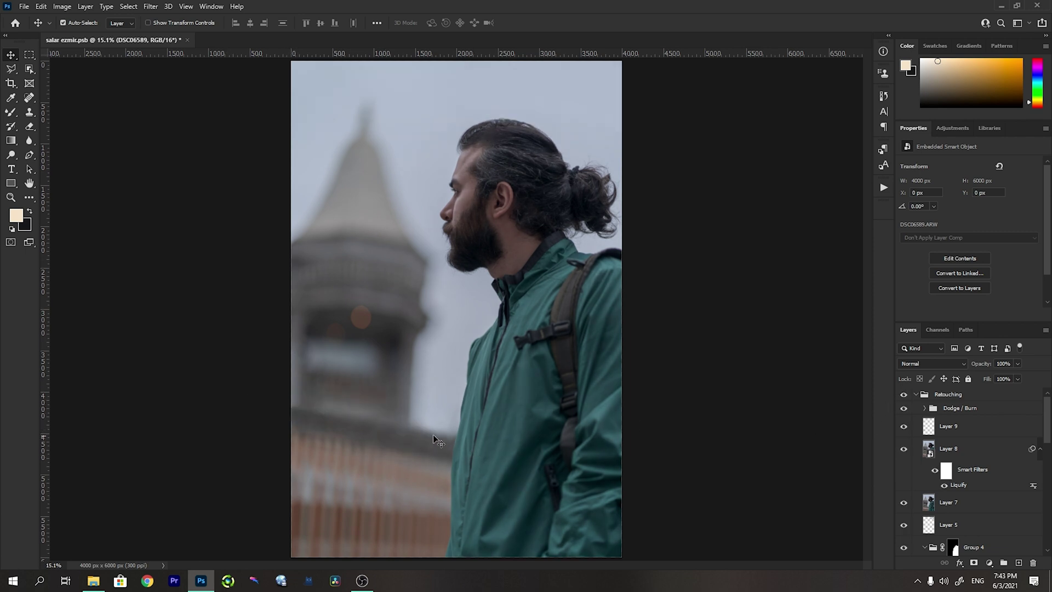
{"action": "left_click", "coordinate": [903, 395]}
{"action": "left_click", "coordinate": [904, 394]}
{"action": "left_click", "coordinate": [903, 408]}
{"action": "left_click", "coordinate": [903, 408]}
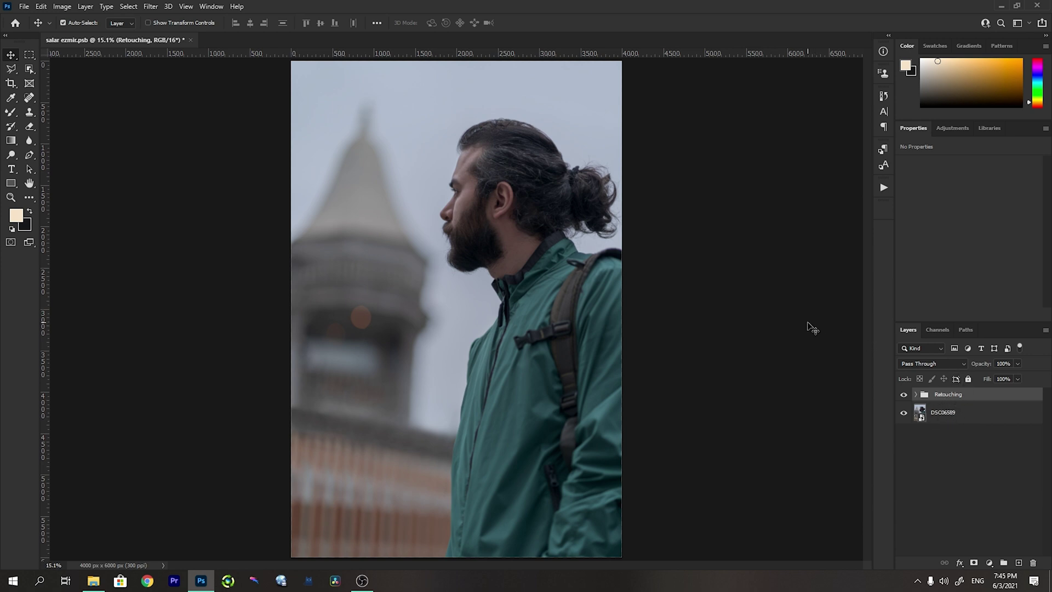
- Stamp all visible layers into a new merged layer above the Retouching group
{"action": "key", "text": "ctrl+alt+shift+e"}
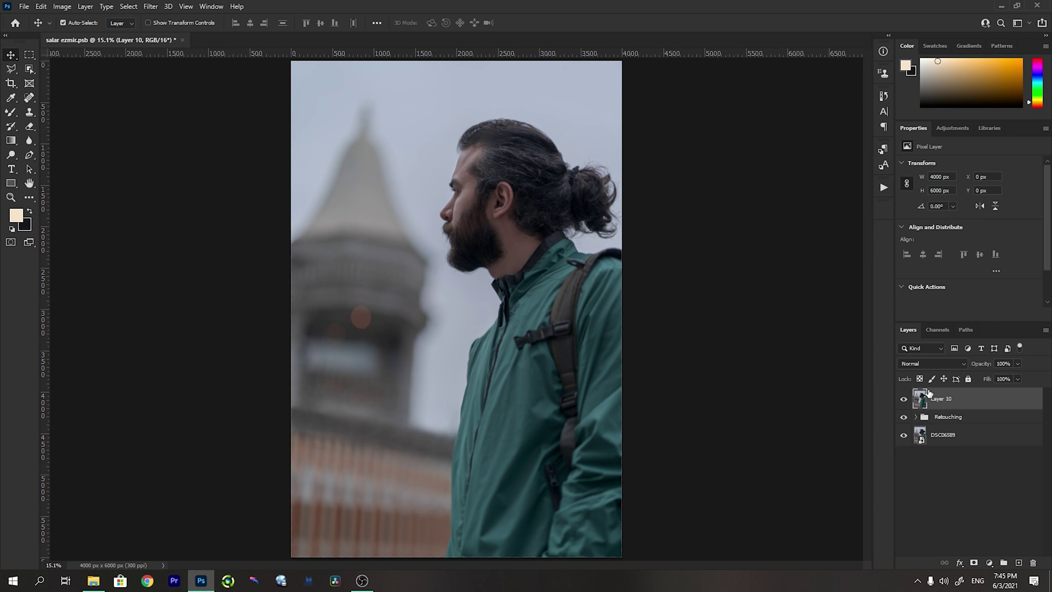
{"action": "left_click", "coordinate": [904, 400]}
{"action": "left_click", "coordinate": [903, 399]}
- Convert the merged layer for smart filters and open it in the Camera Raw Filter
{"action": "left_click", "coordinate": [157, 8]}
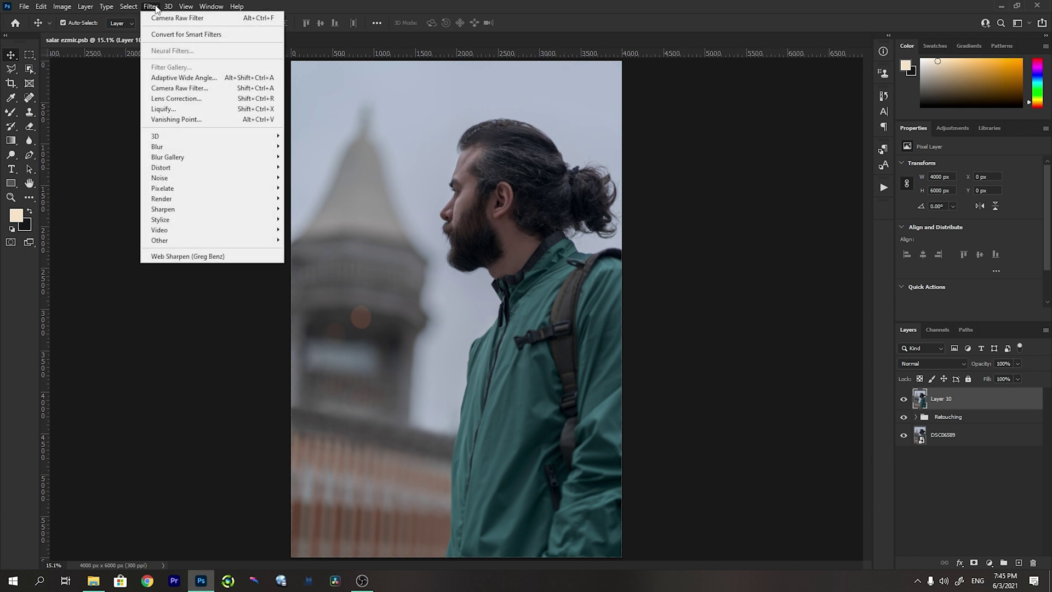
{"action": "left_click", "coordinate": [169, 34]}
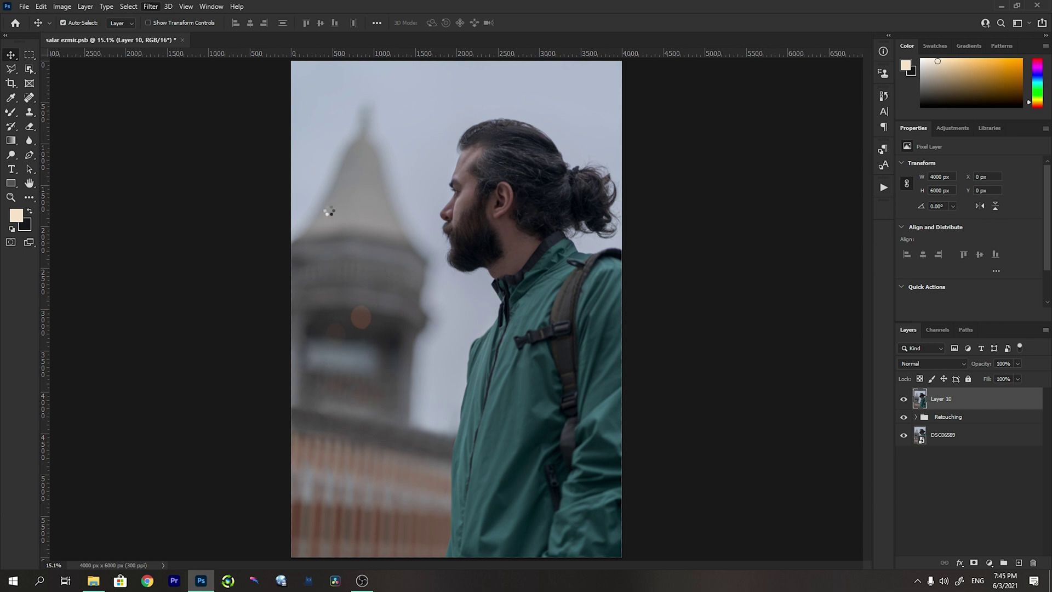
{"action": "left_click", "coordinate": [151, 6]}
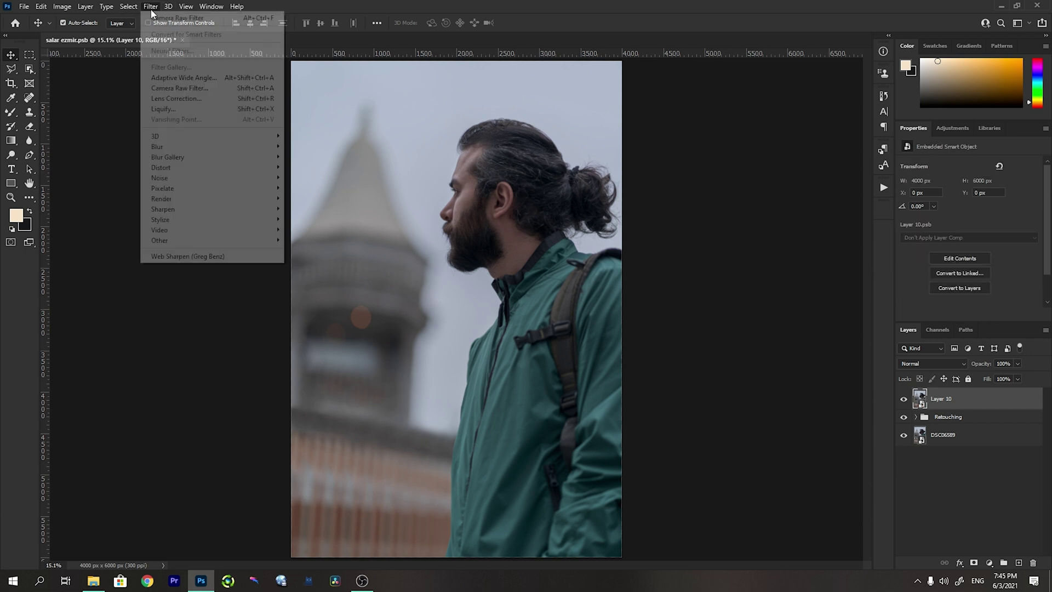
{"action": "left_click", "coordinate": [184, 89]}
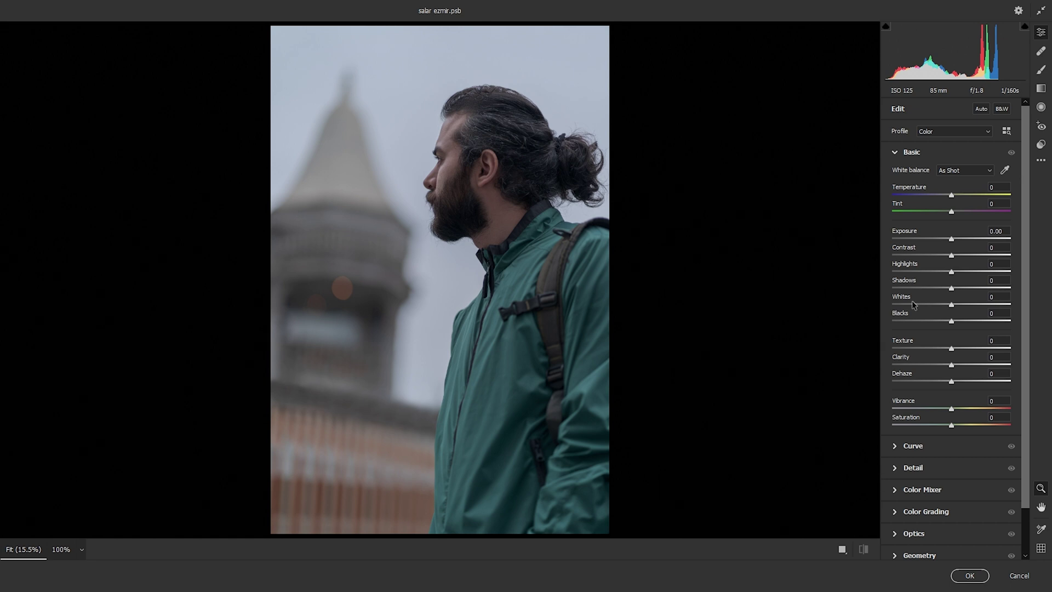
- Set Blacks to -30 in the Basic adjustments and check the portrait for shadow clipping
{"action": "left_click", "coordinate": [896, 155]}
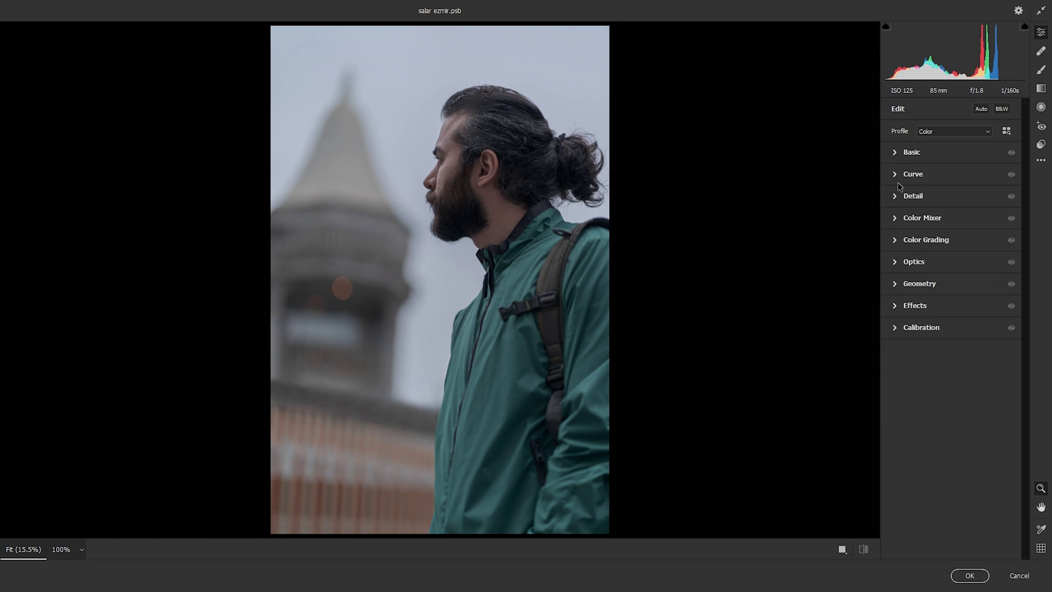
{"action": "left_click", "coordinate": [896, 241]}
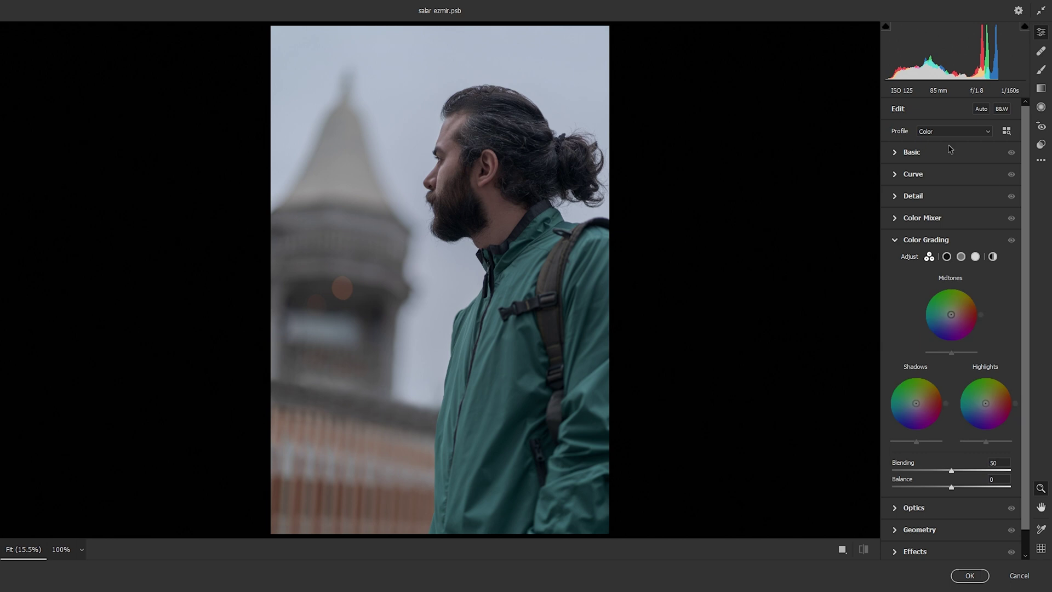
{"action": "left_click", "coordinate": [895, 152]}
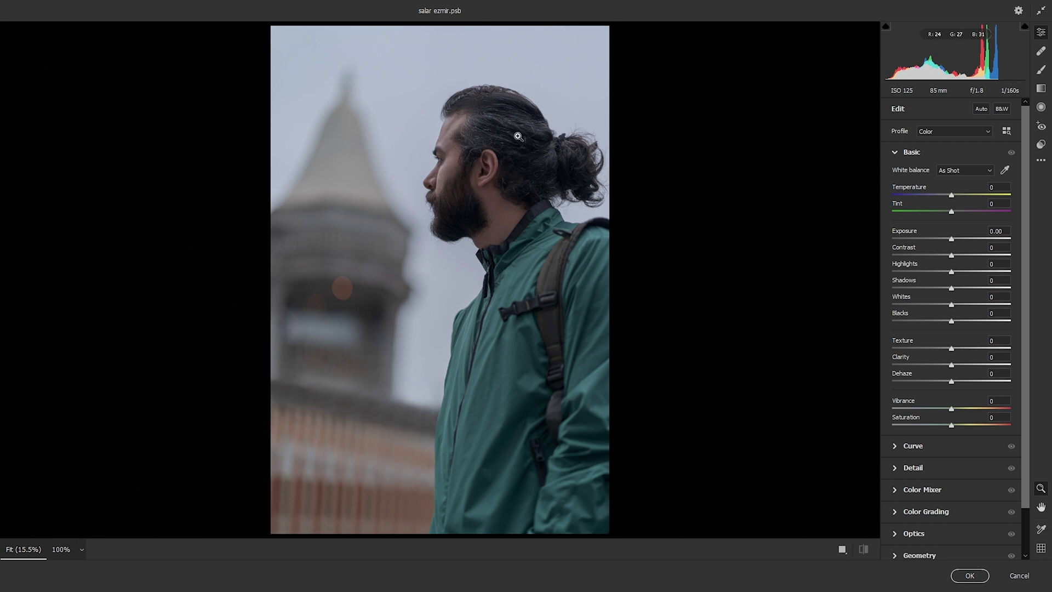
{"action": "left_click_drag", "start_coordinate": [955, 321], "coordinate": [937, 323]}
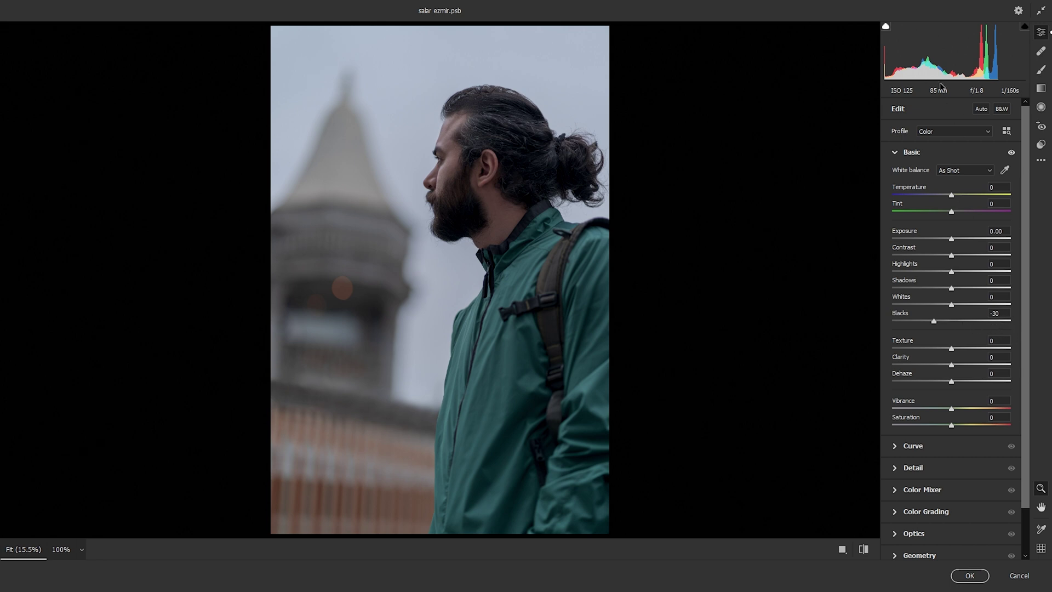
{"action": "left_click", "coordinate": [886, 27]}
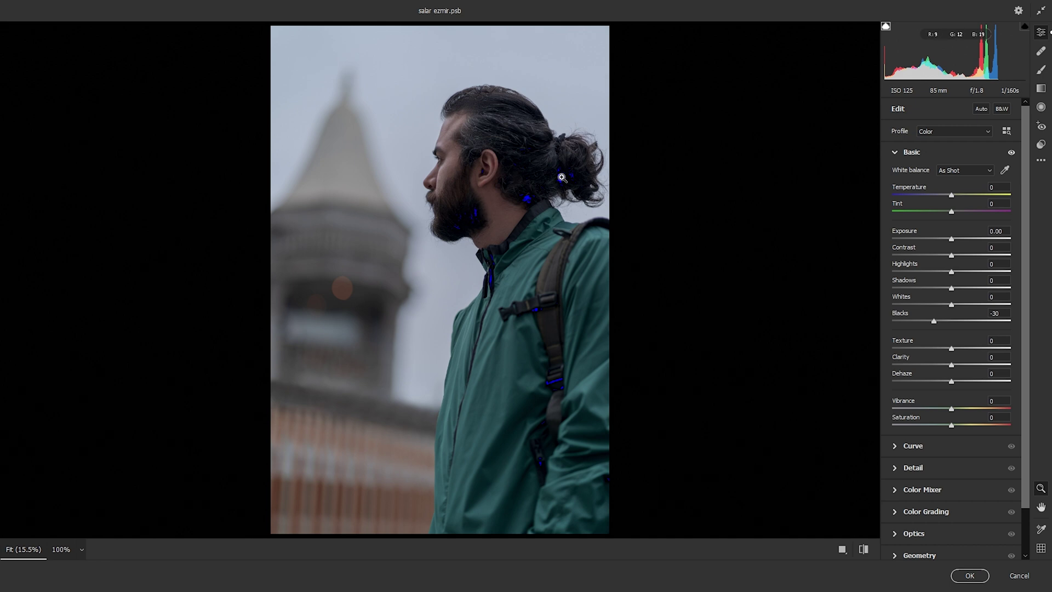
{"action": "left_click", "coordinate": [886, 25]}
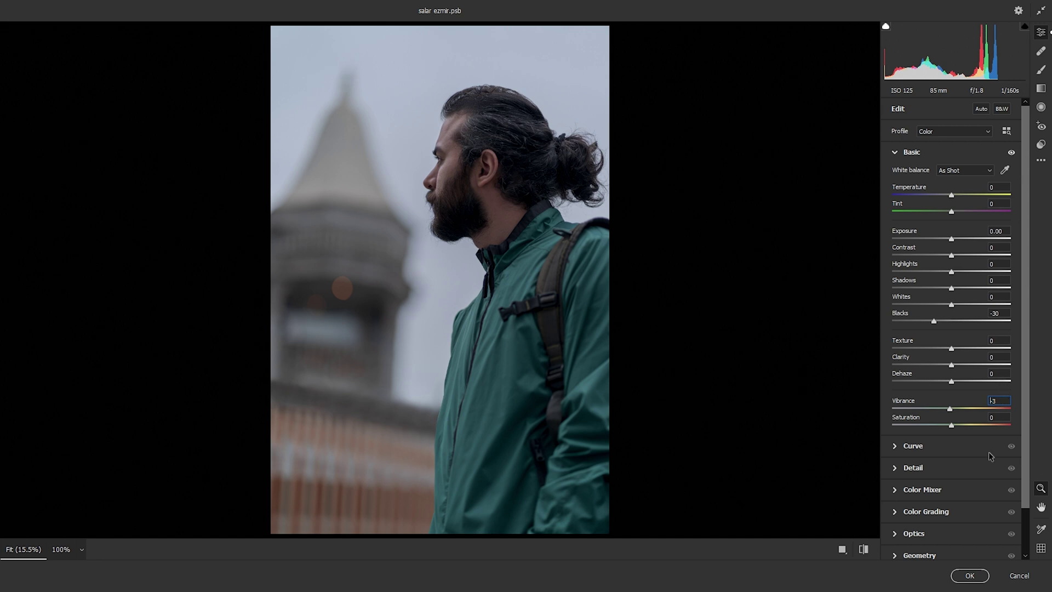
- Set Vibrance to -3 and slightly lower the Saturation in the Basic adjustments
{"action": "left_click_drag", "start_coordinate": [952, 426], "coordinate": [949, 425]}
{"action": "left_click", "coordinate": [998, 417]}
{"action": "left_click", "coordinate": [894, 153]}
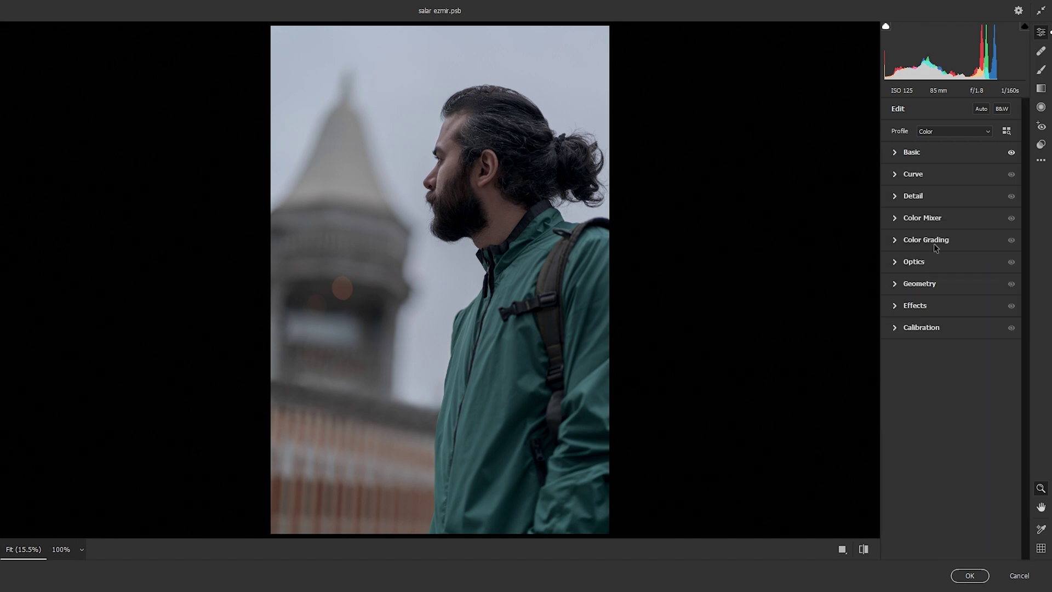
- Tint the highlights in Color Grading with Hue 180, Saturation 42 and Luminance -82
{"action": "left_click", "coordinate": [896, 239]}
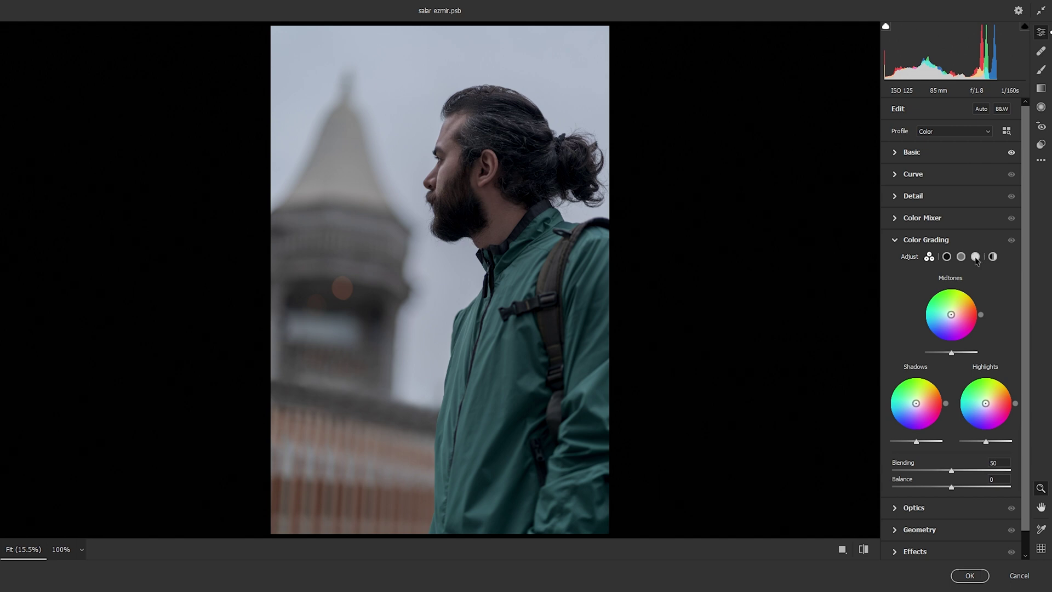
{"action": "left_click", "coordinate": [976, 258]}
{"action": "left_click", "coordinate": [961, 257]}
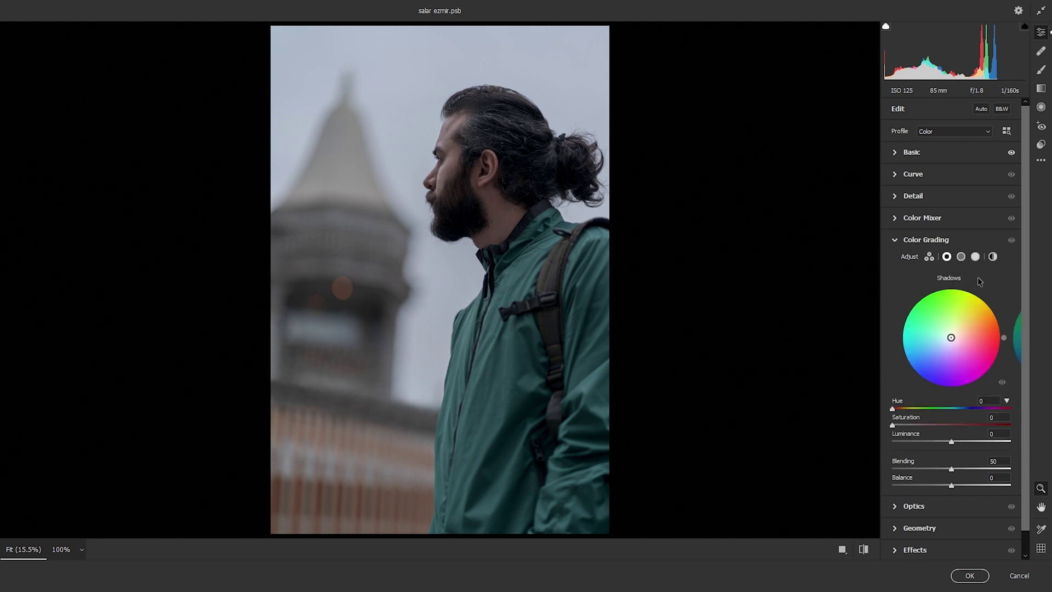
{"action": "left_click", "coordinate": [976, 257]}
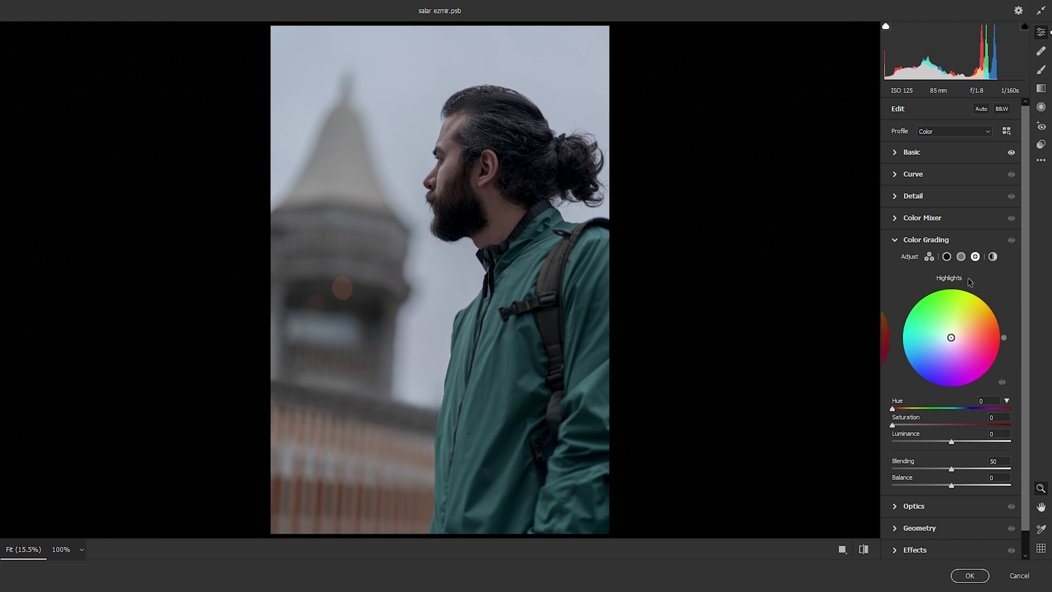
{"action": "left_click", "coordinate": [1007, 401]}
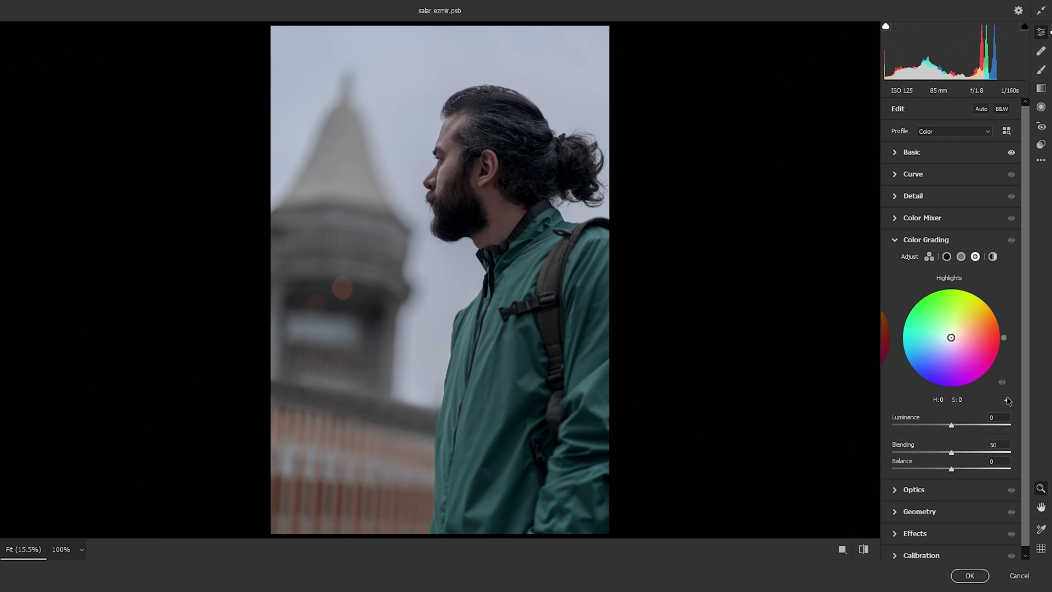
{"action": "left_click", "coordinate": [1007, 400]}
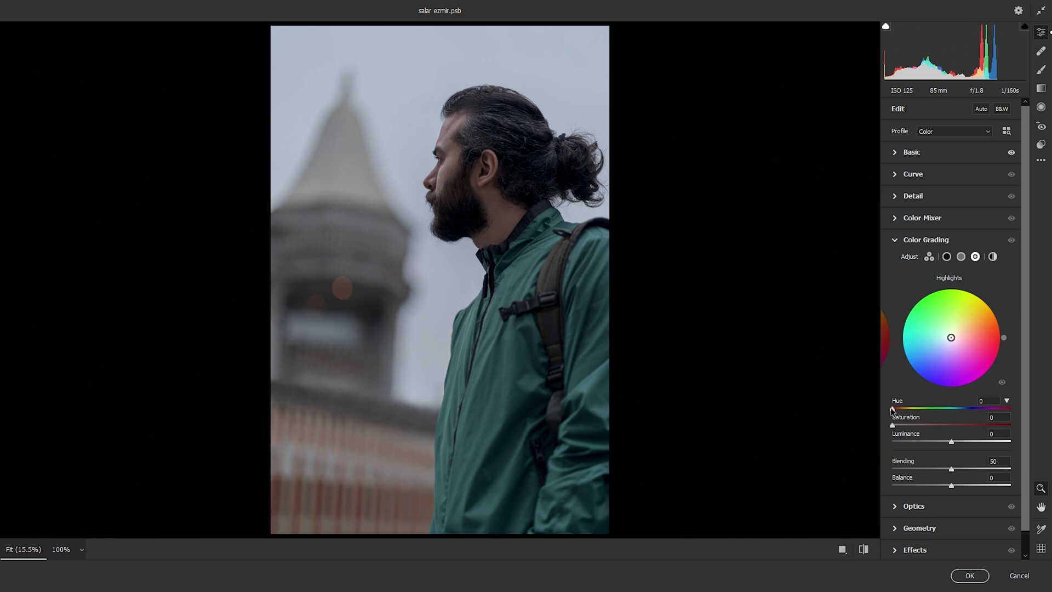
{"action": "left_click_drag", "start_coordinate": [892, 409], "coordinate": [950, 412]}
{"action": "left_click_drag", "start_coordinate": [893, 427], "coordinate": [924, 426]}
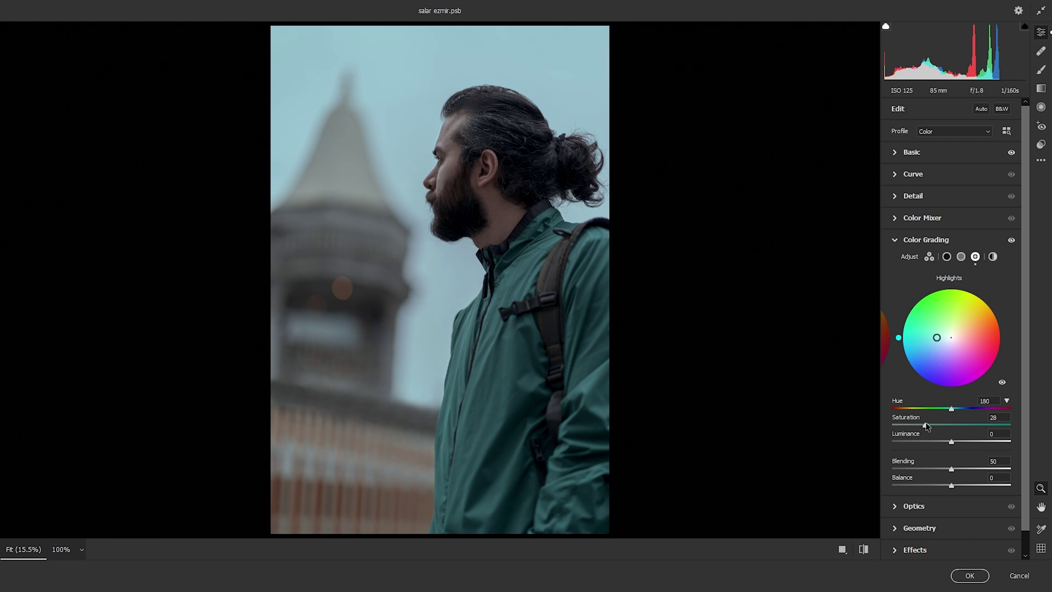
{"action": "mouse_move", "coordinate": [926, 427]}
{"action": "left_mouse_down"}
{"action": "mouse_move", "coordinate": [974, 426]}
{"action": "mouse_move", "coordinate": [943, 429]}
{"action": "left_mouse_up"}
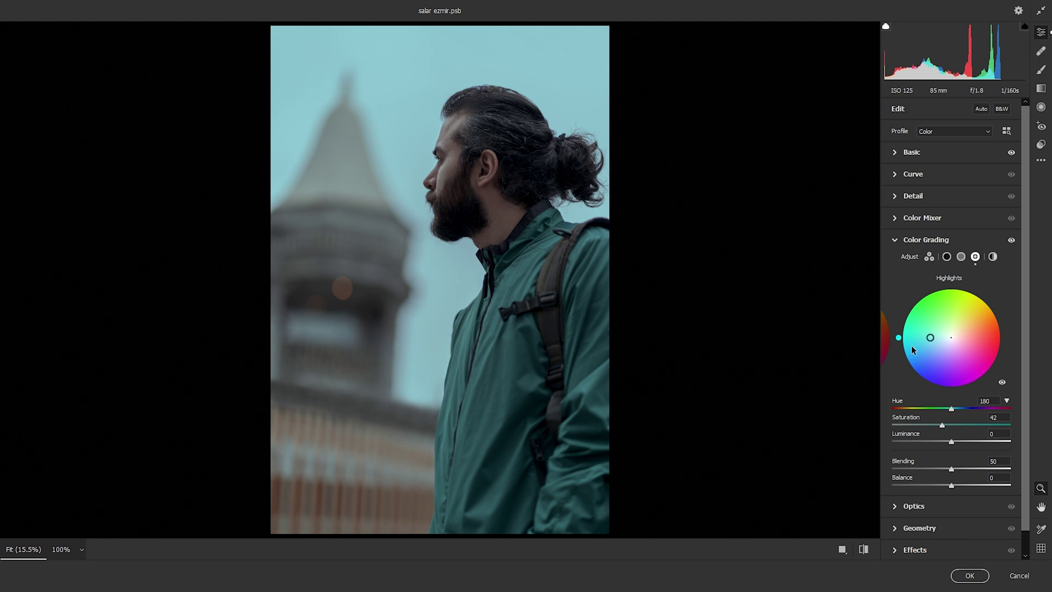
{"action": "left_click_drag", "start_coordinate": [951, 444], "coordinate": [902, 445]}
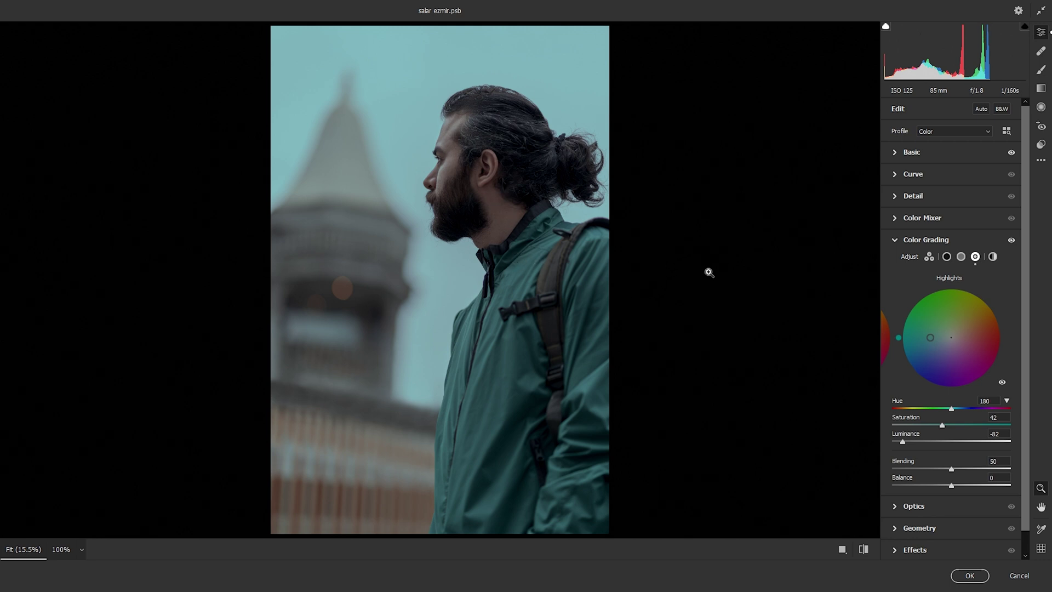
- Grade the midtones with Hue 38, Saturation 25 and Luminance -26
{"action": "left_click", "coordinate": [961, 256]}
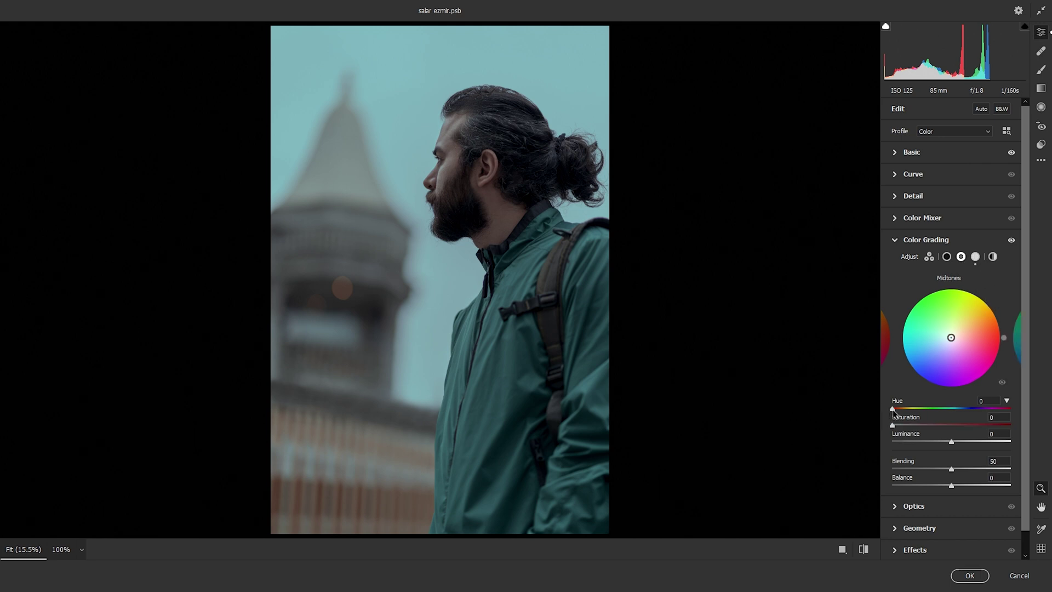
{"action": "left_click_drag", "start_coordinate": [893, 411], "coordinate": [905, 409]}
{"action": "left_click", "coordinate": [984, 400]}
{"action": "left_click_drag", "start_coordinate": [893, 425], "coordinate": [923, 434]}
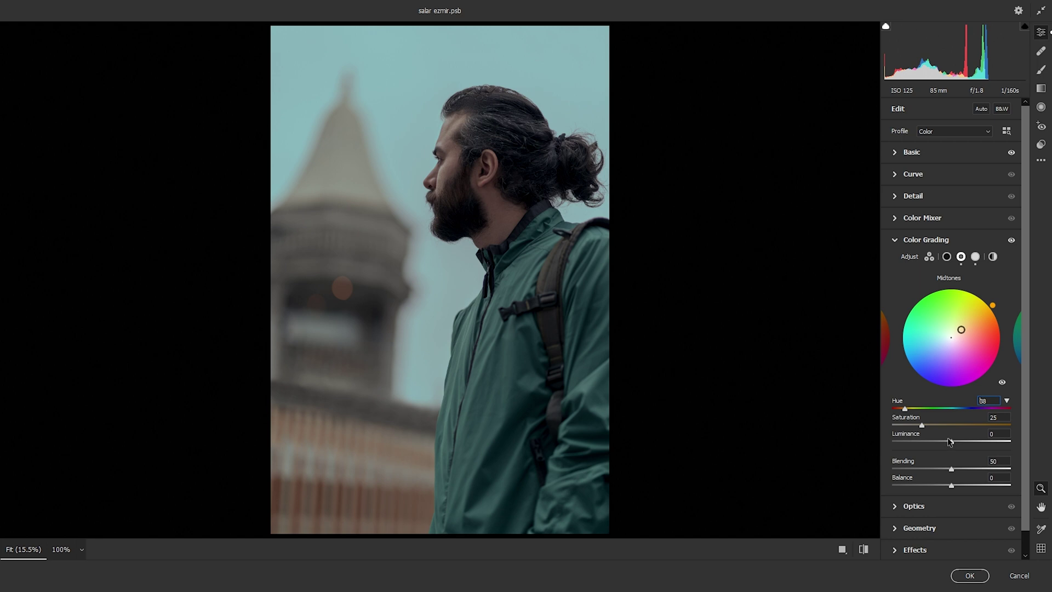
{"action": "left_click_drag", "start_coordinate": [952, 441], "coordinate": [938, 444]}
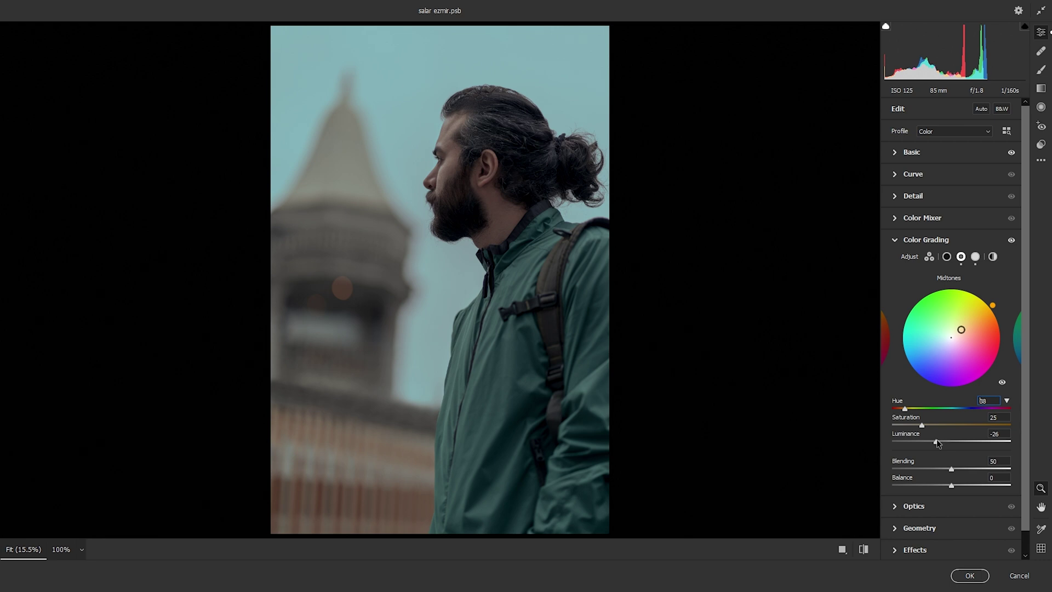
- Grade the shadows with Hue 17, Saturation 5 and Luminance -36
{"action": "left_click", "coordinate": [947, 256]}
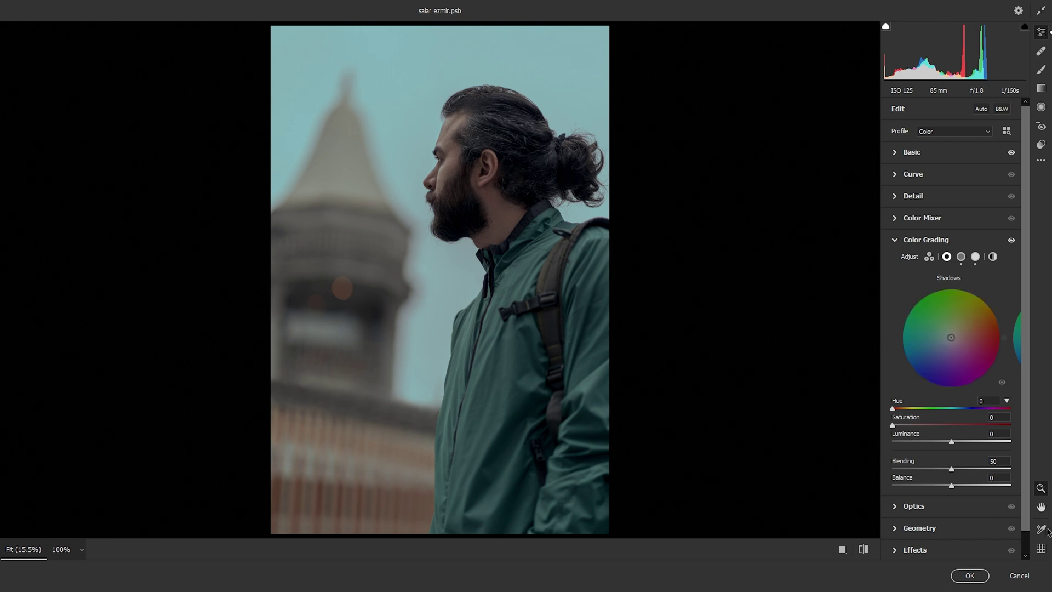
{"action": "left_click_drag", "start_coordinate": [893, 410], "coordinate": [898, 412]}
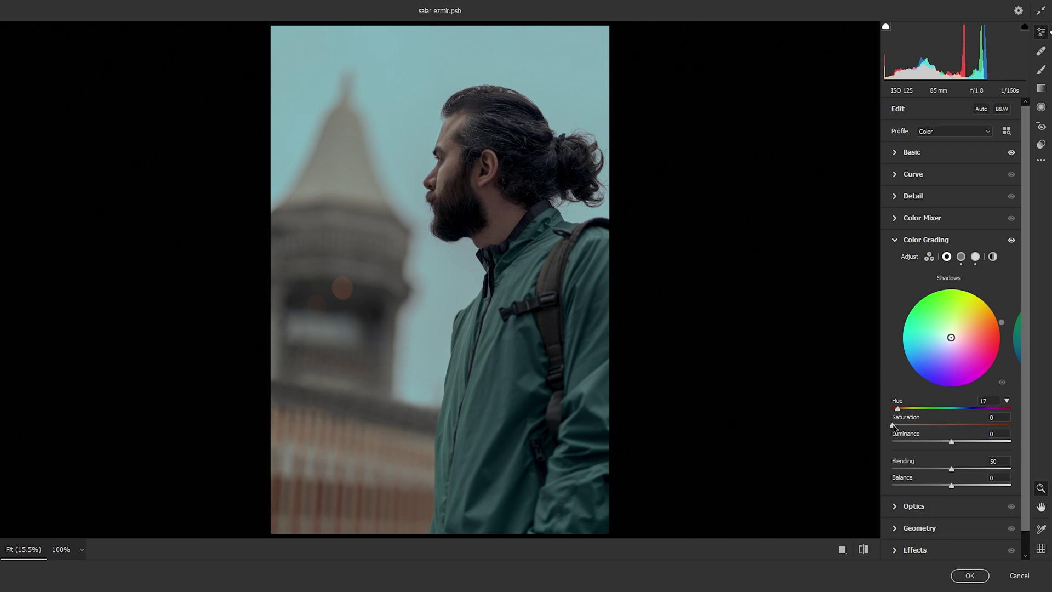
{"action": "left_click_drag", "start_coordinate": [893, 424], "coordinate": [897, 426]}
{"action": "left_click", "coordinate": [998, 415]}
{"action": "type", "text": "5"}
{"action": "key", "text": "Down"}
{"action": "left_click_drag", "start_coordinate": [899, 425], "coordinate": [900, 426]}
{"action": "left_click_drag", "start_coordinate": [1008, 416], "coordinate": [938, 449]}
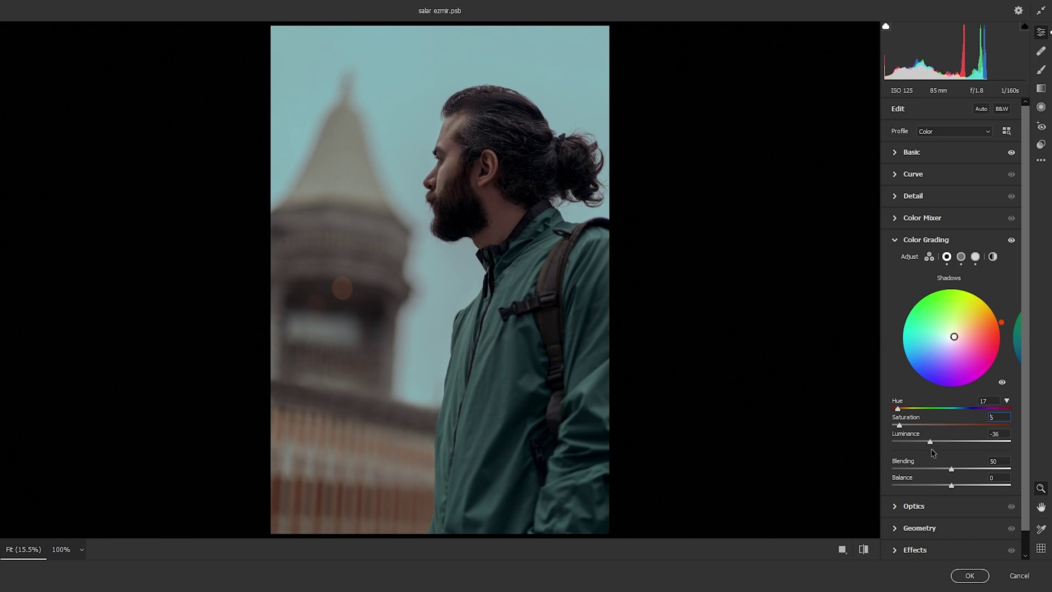
{"action": "left_click_drag", "start_coordinate": [932, 449], "coordinate": [939, 446]}
{"action": "left_click_drag", "start_coordinate": [932, 446], "coordinate": [931, 446]}
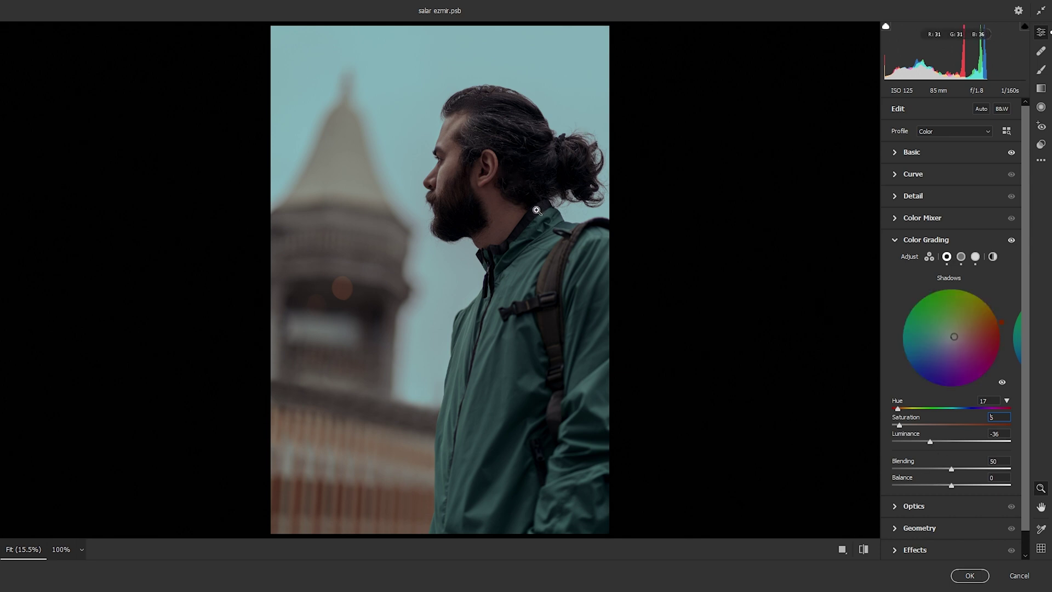
- Compare the portrait before and after the Camera Raw adjustments
{"action": "key", "text": "p"}
{"action": "key", "text": "p"}
{"action": "key", "text": "ctrl+z"}
{"action": "key", "text": "ctrl+shift+z"}
- Add film grain to the portrait by setting Grain to 45 in the Effects adjustments
{"action": "left_click", "coordinate": [897, 241]}
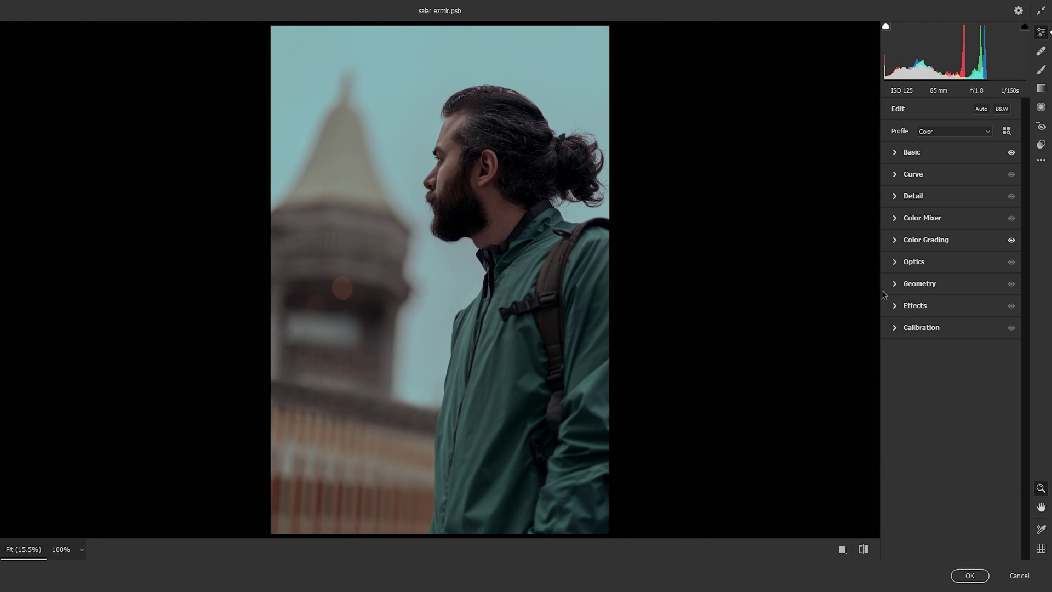
{"action": "left_click", "coordinate": [896, 307]}
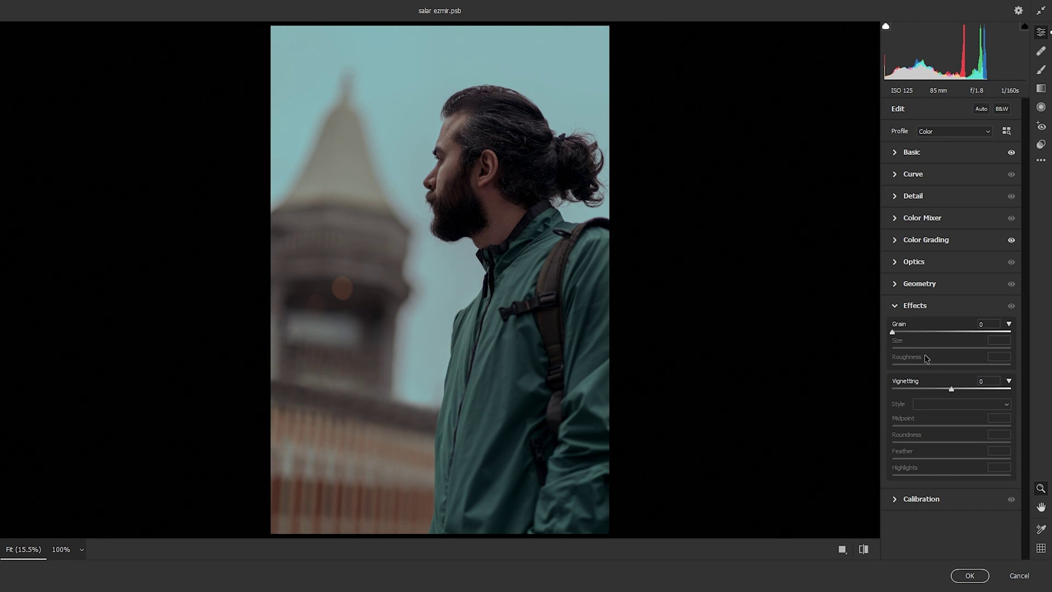
{"action": "left_click_drag", "start_coordinate": [892, 332], "coordinate": [946, 333]}
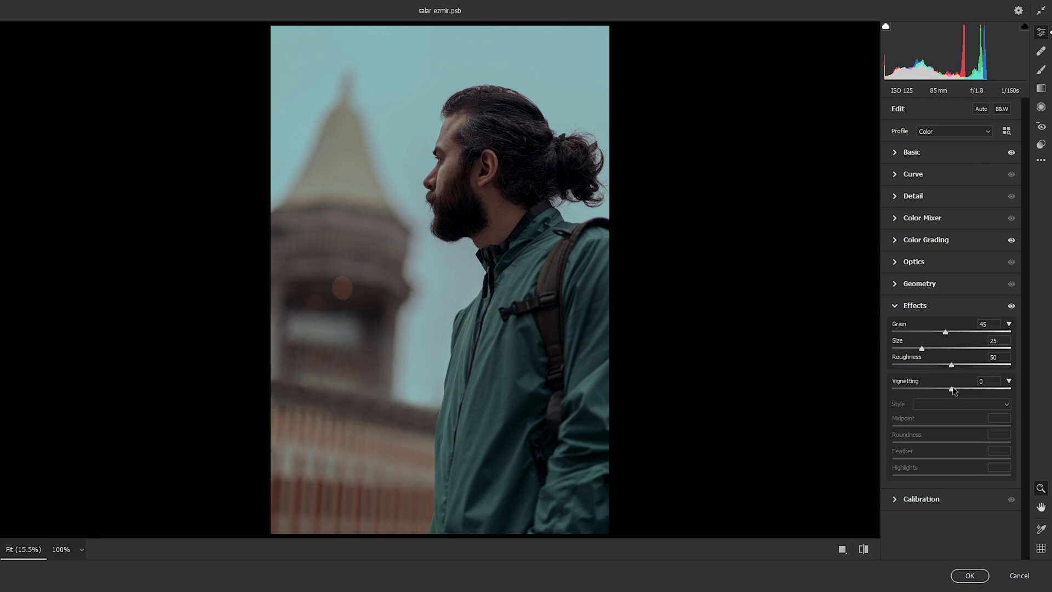
- Set Vignetting to -7 in the Effects adjustments and apply the Camera Raw Filter to the merged smart object
{"action": "key", "text": "Down"}
{"action": "key", "text": "Down"}
{"action": "key", "text": "Down"}
{"action": "key", "text": "Down"}
{"action": "key", "text": "Down"}
{"action": "key", "text": "Down"}
{"action": "key", "text": "Down"}
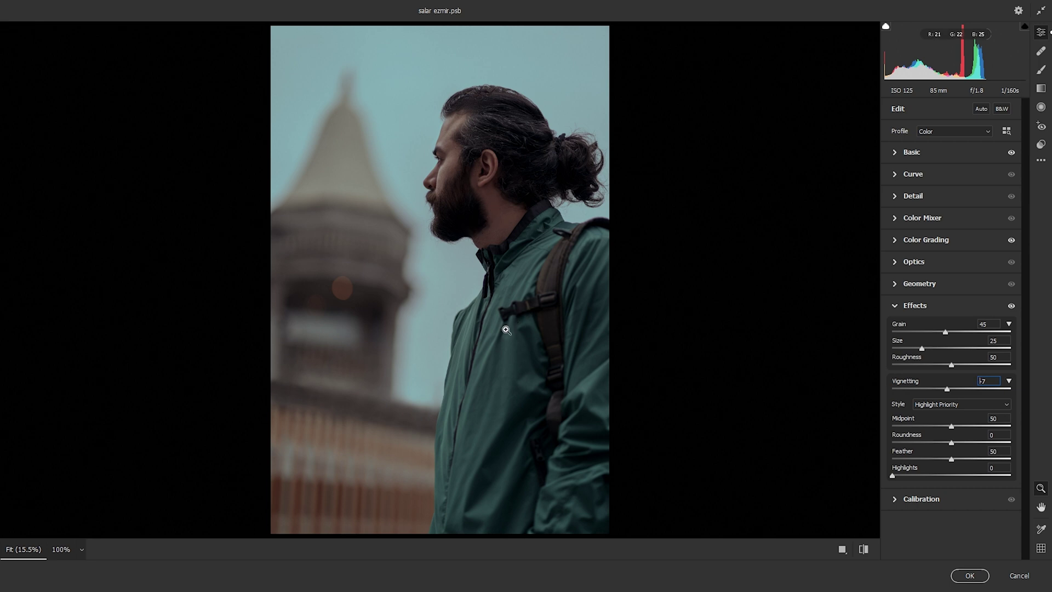
{"action": "left_click", "coordinate": [970, 575]}
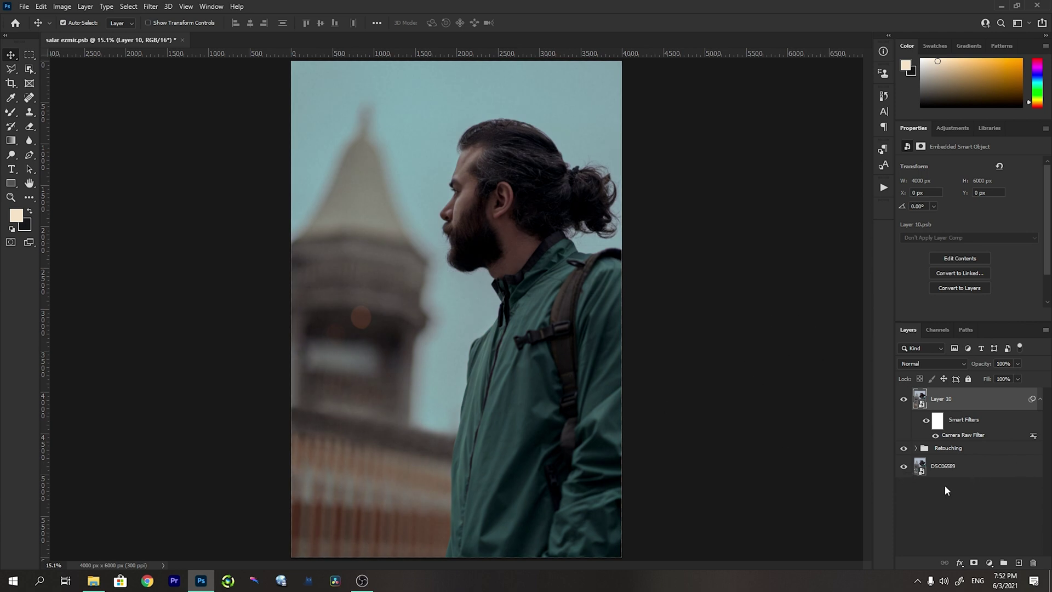
- Compare the original DSC06589 layer alone with the fully retouched and graded portrait
{"action": "left_click", "coordinate": [903, 469], "text": "alt"}
{"action": "left_click", "coordinate": [903, 468], "text": "alt"}
{"action": "left_click", "coordinate": [903, 468], "text": "alt"}
{"action": "left_click", "coordinate": [903, 469], "text": "alt"}
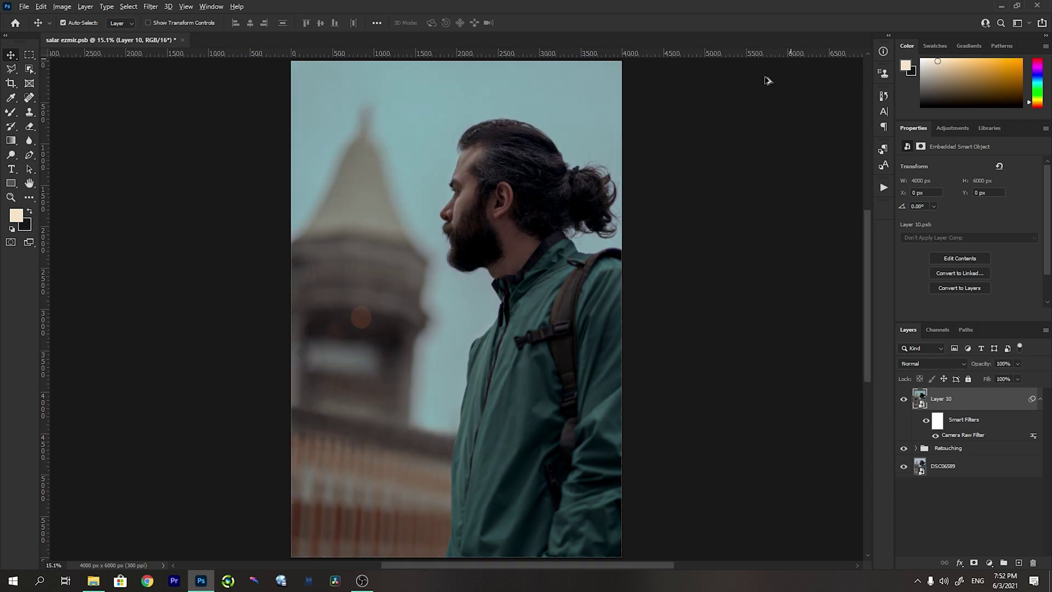
- Inspect the grain and color grade on the man's face up close and across the whole portrait
{"action": "scroll", "coordinate": [503, 142], "scroll_direction": "up", "scroll_amount": 4}
{"action": "scroll", "coordinate": [307, 233], "scroll_direction": "up", "scroll_amount": 3}
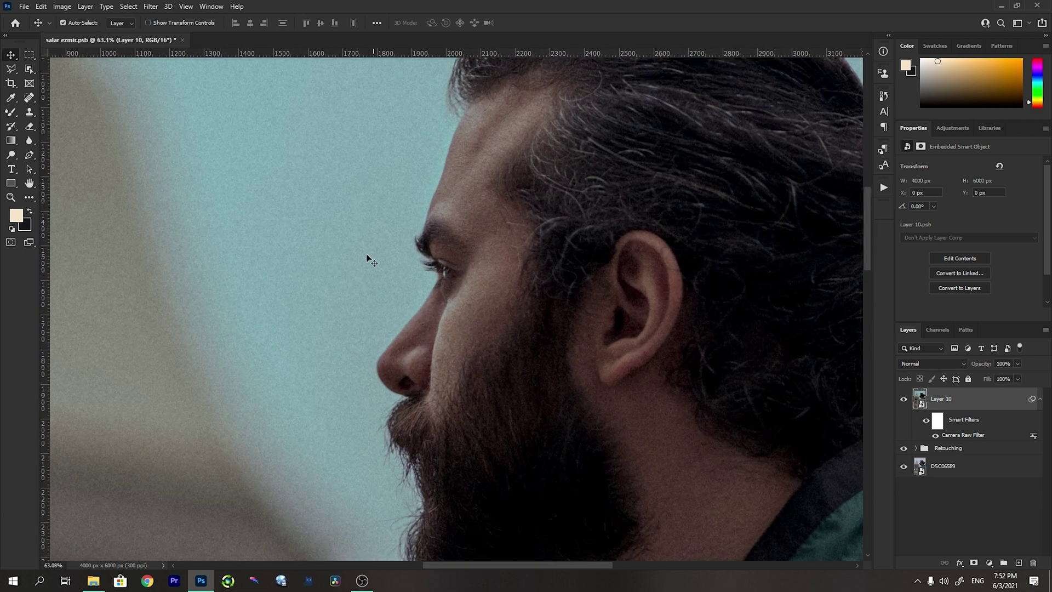
{"action": "scroll", "coordinate": [368, 252], "scroll_direction": "down", "scroll_amount": 4}
{"action": "scroll", "coordinate": [372, 247], "scroll_direction": "up", "scroll_amount": 4}
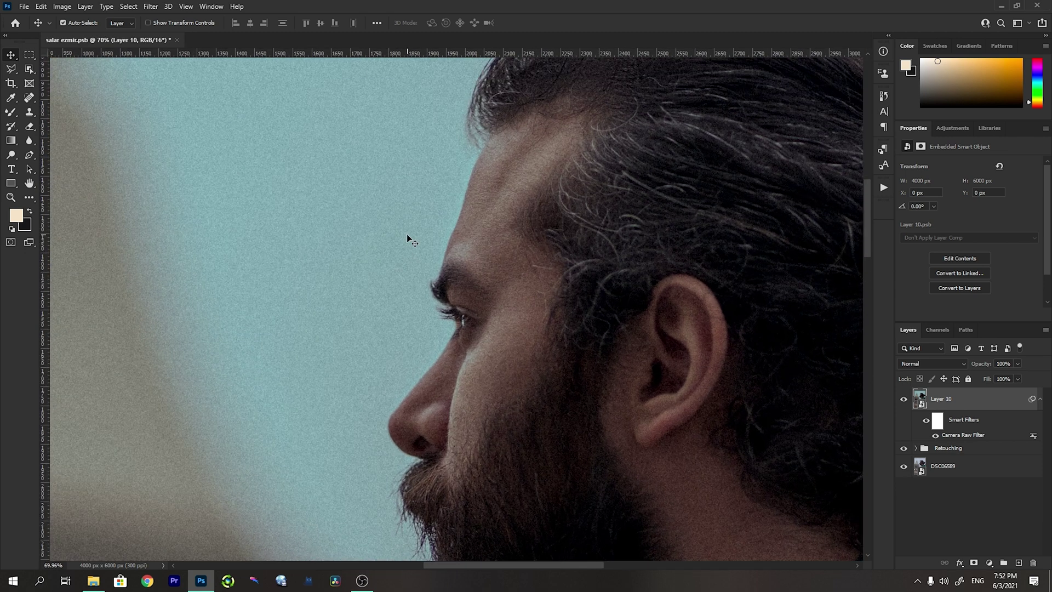
{"action": "scroll", "coordinate": [404, 231], "scroll_direction": "down", "scroll_amount": 5}
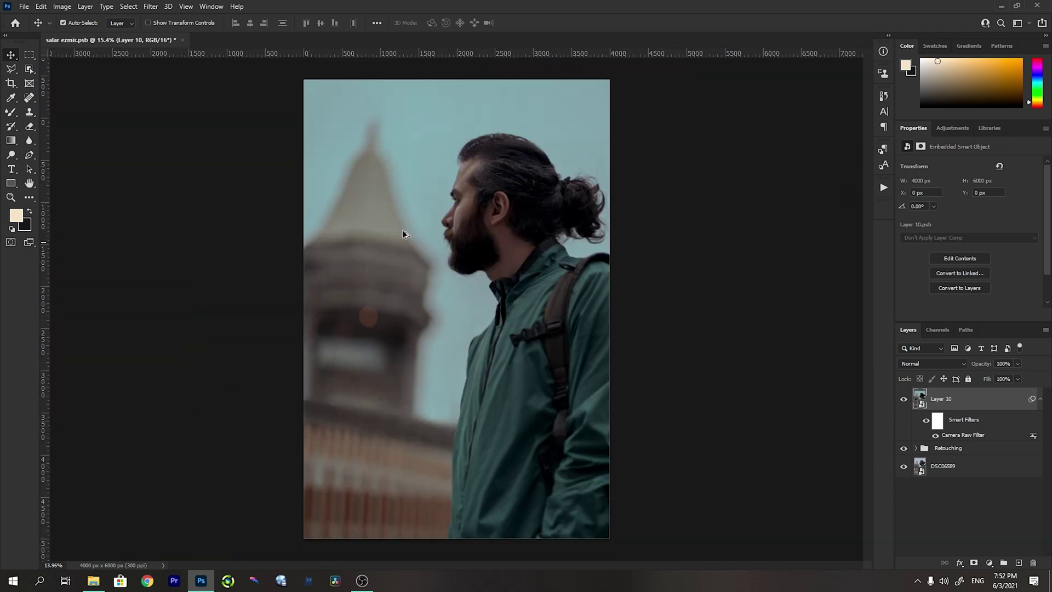
{"action": "scroll", "coordinate": [406, 231], "scroll_direction": "up", "scroll_amount": 5}
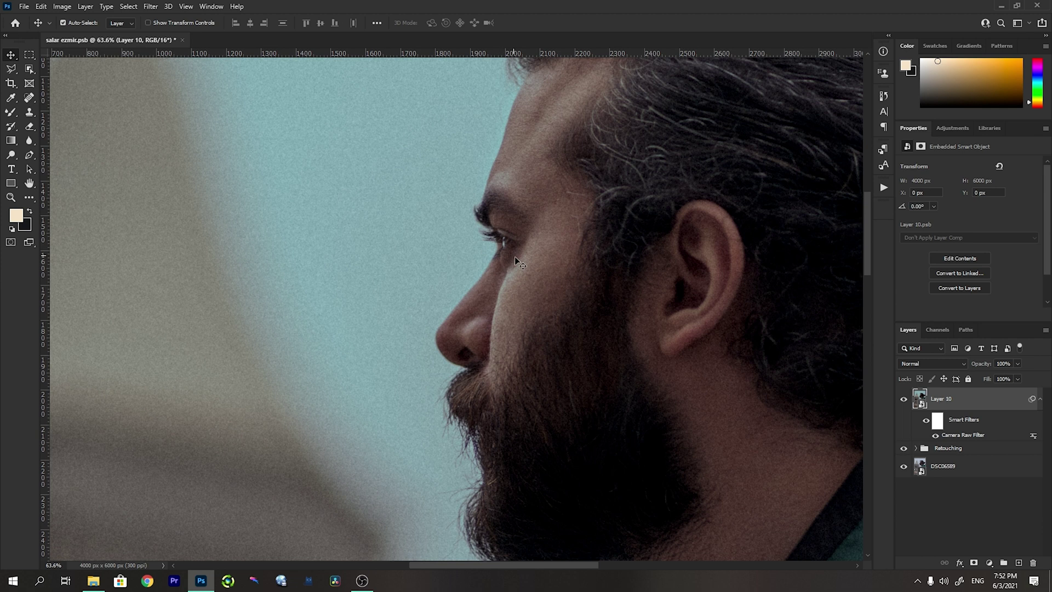
{"action": "scroll", "coordinate": [526, 255], "scroll_direction": "down", "scroll_amount": 4}
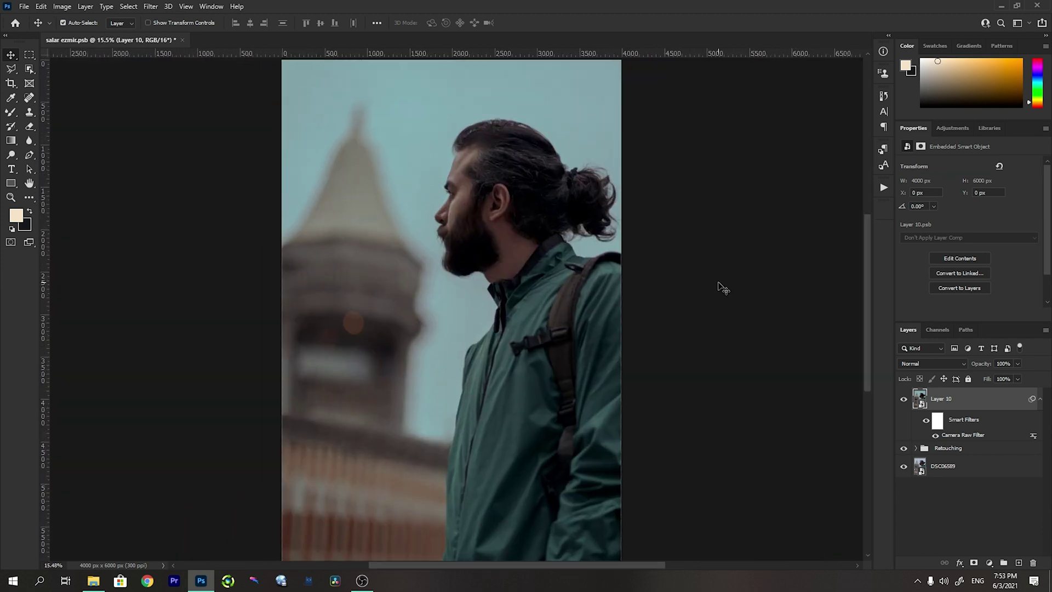